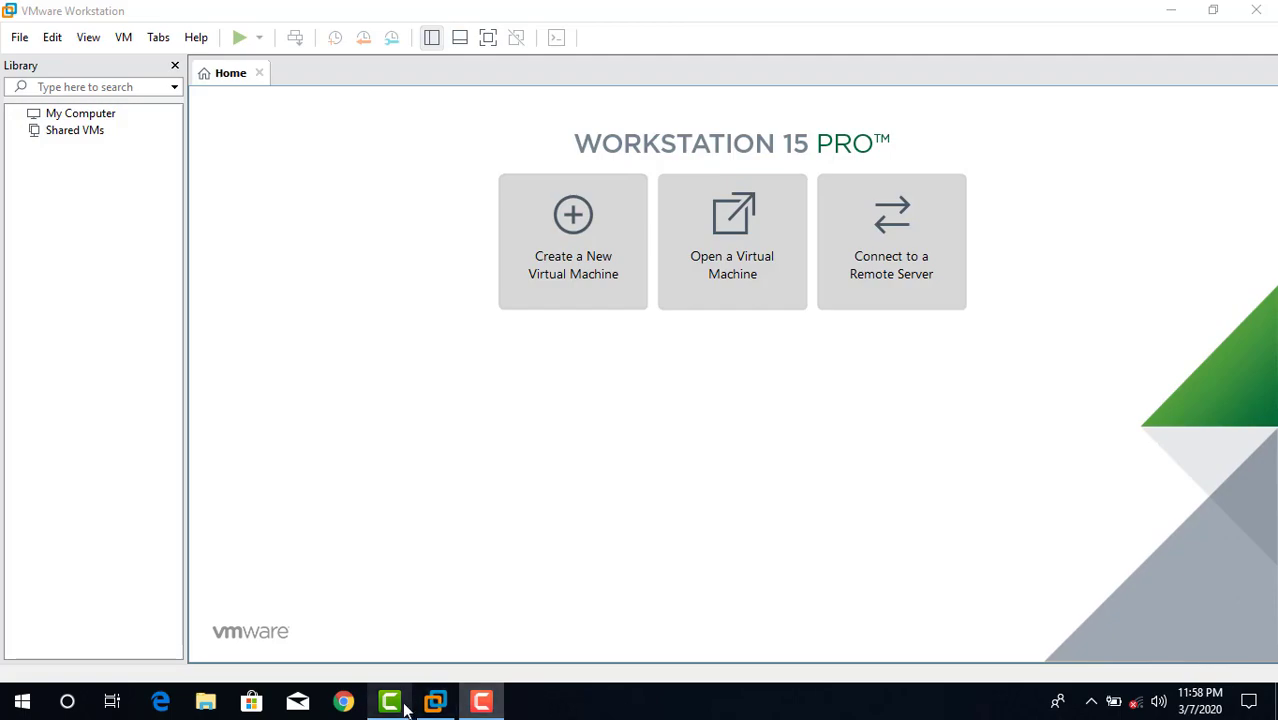
- Check the linuxmint-19.3-cinnamon-64bit disc image on the Windows desktop
click(445, 700)
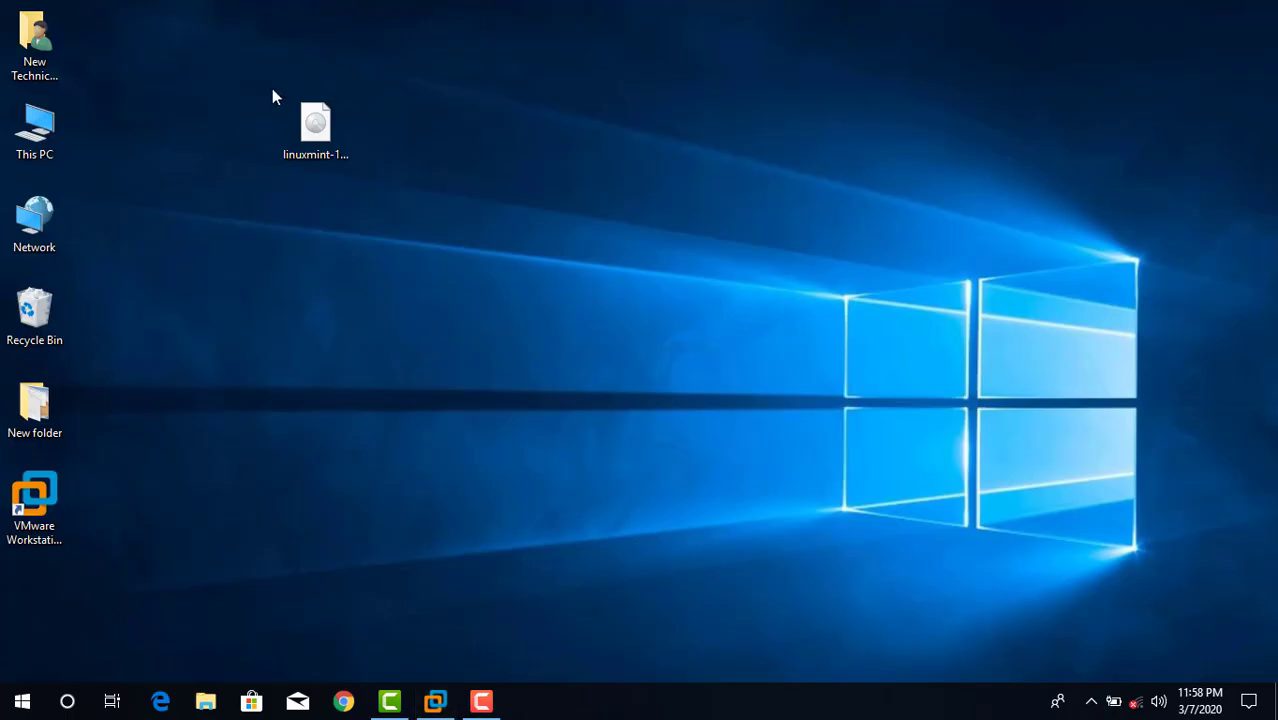
drag(272, 90, 430, 246)
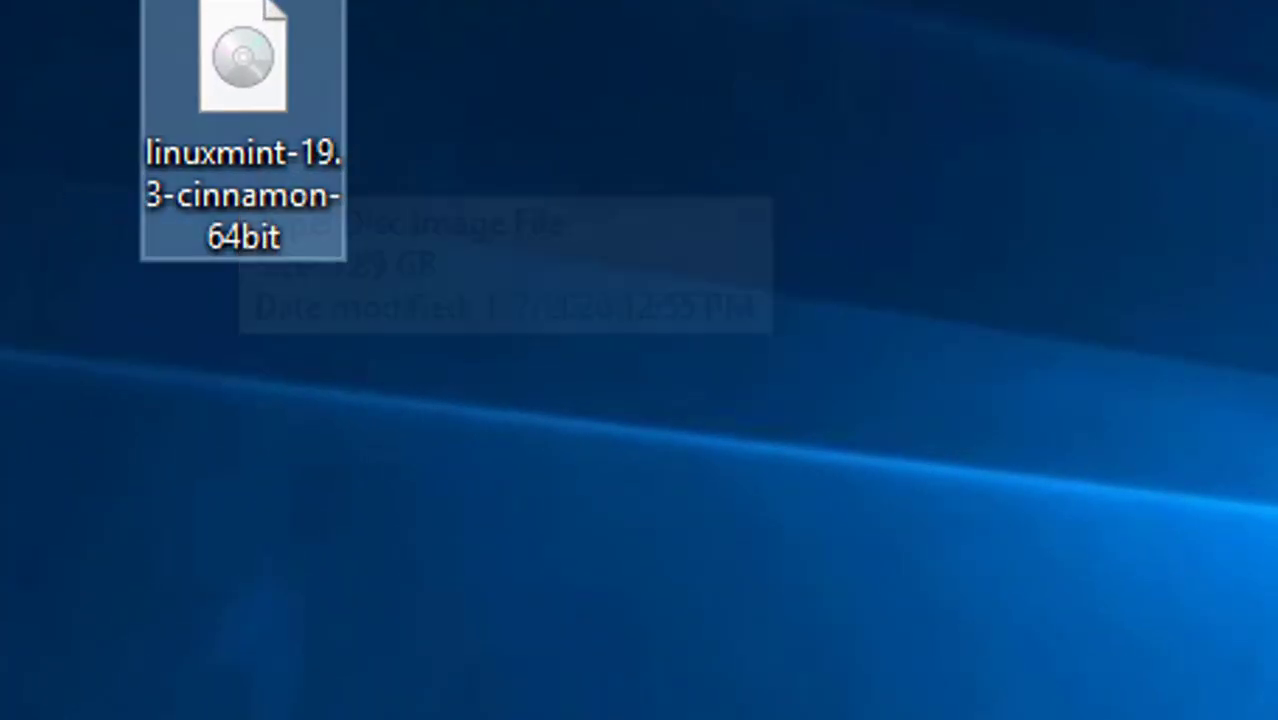
drag(2, 2, 690, 412)
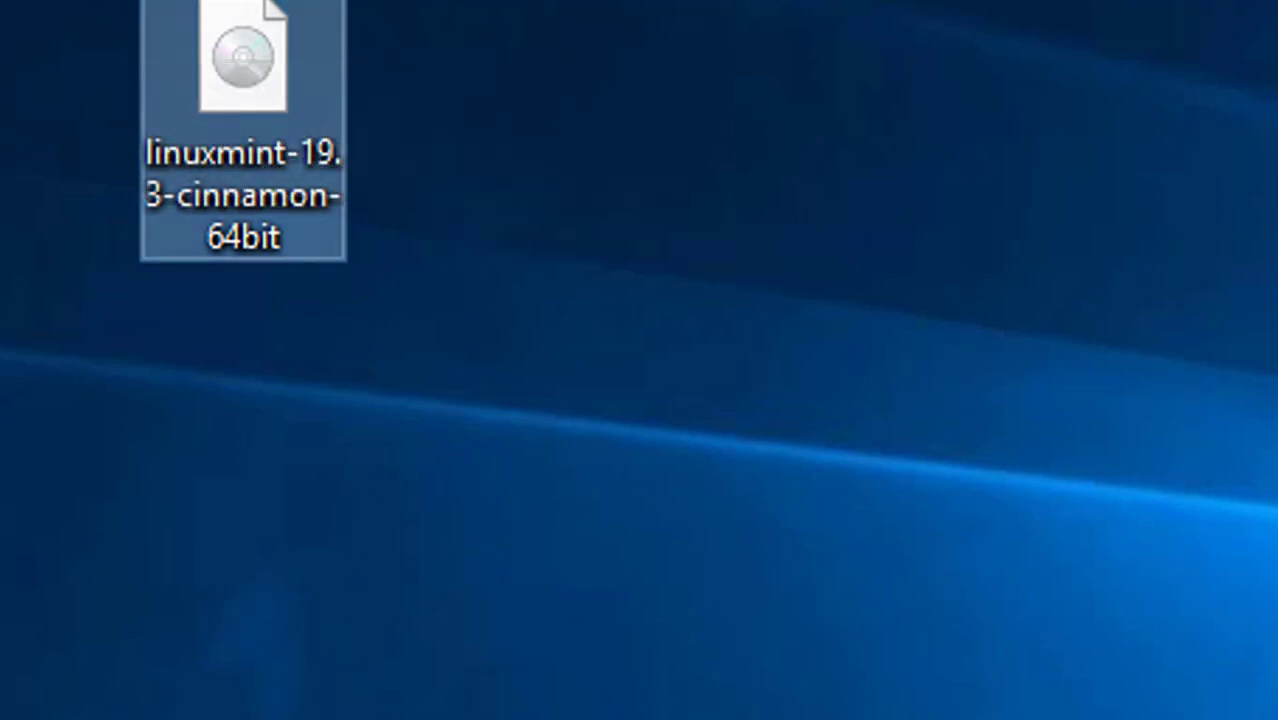
drag(103, 0, 1097, 590)
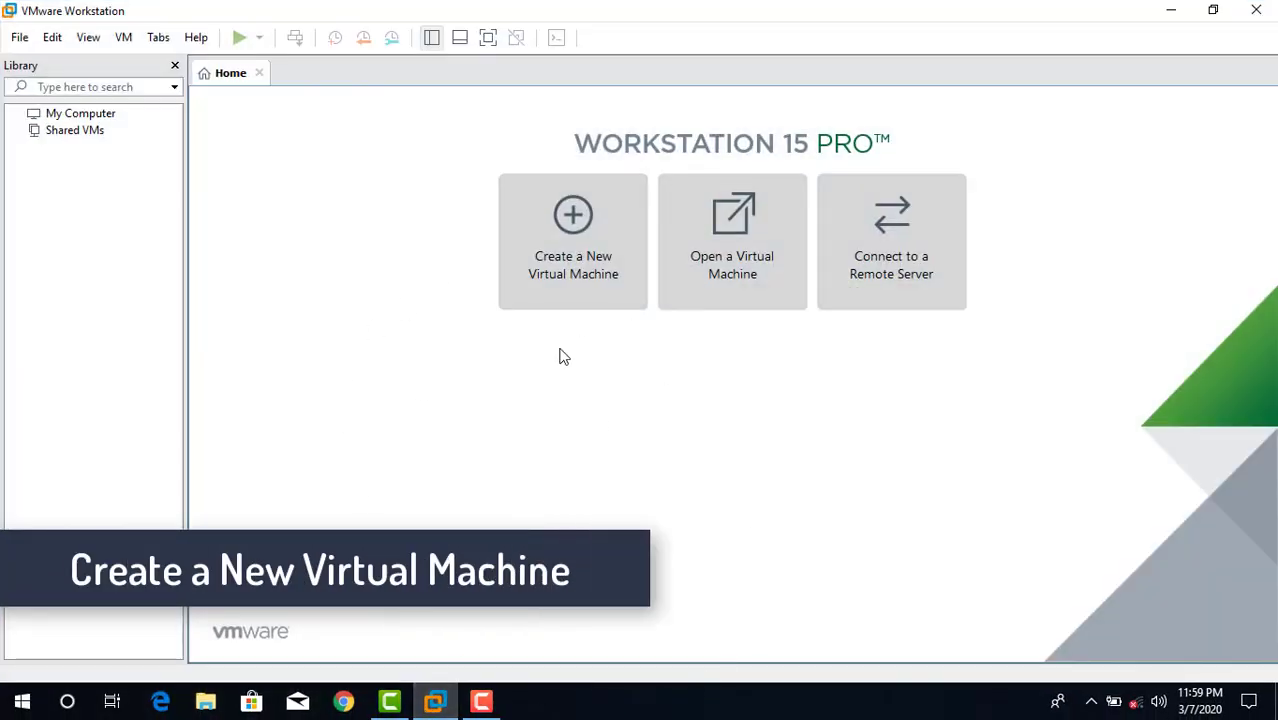
- Start a new virtual machine with the Typical configuration, using the linuxmint-19.3-cinnamon-64bit ISO from the Desktop as installer image
click(577, 268)
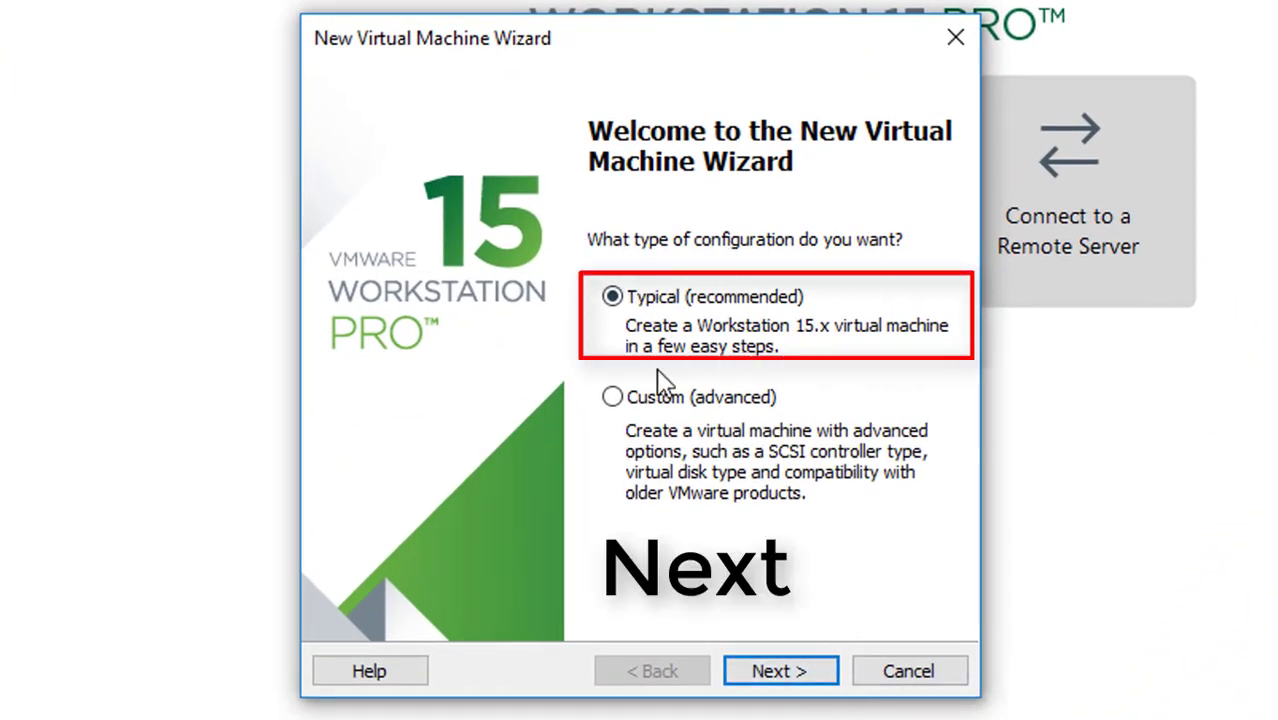
click(770, 670)
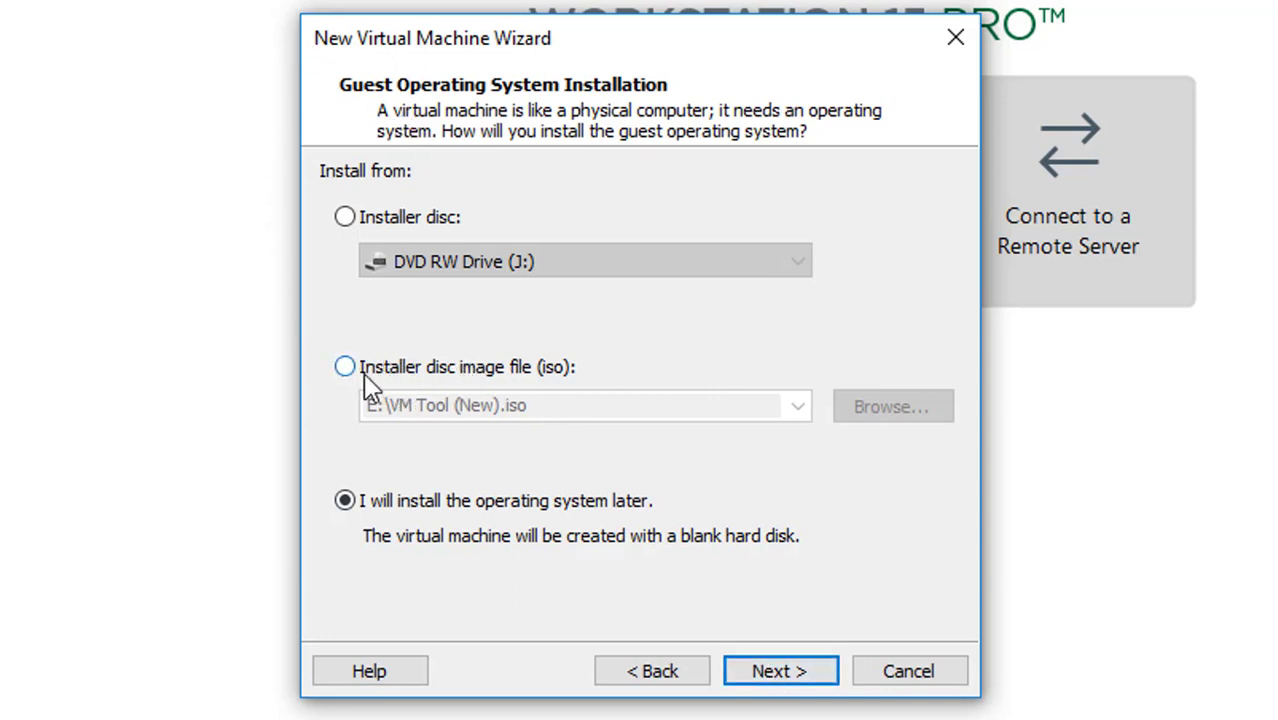
click(533, 372)
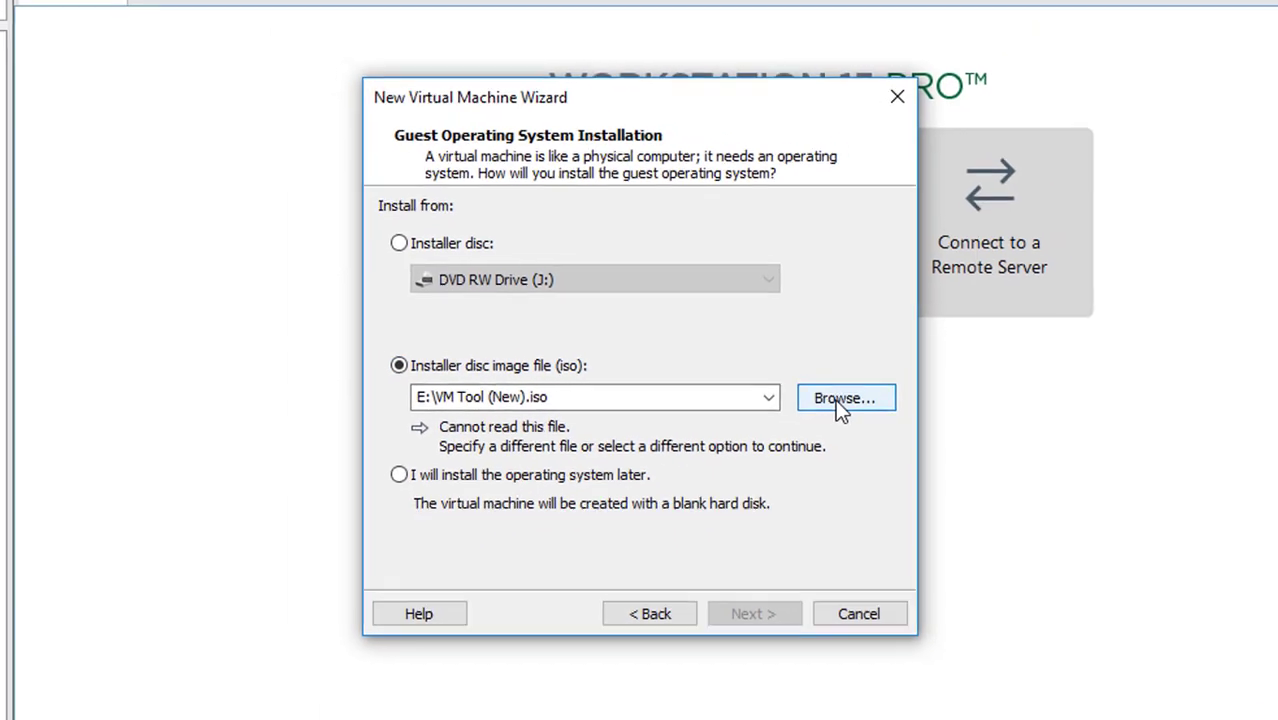
click(840, 399)
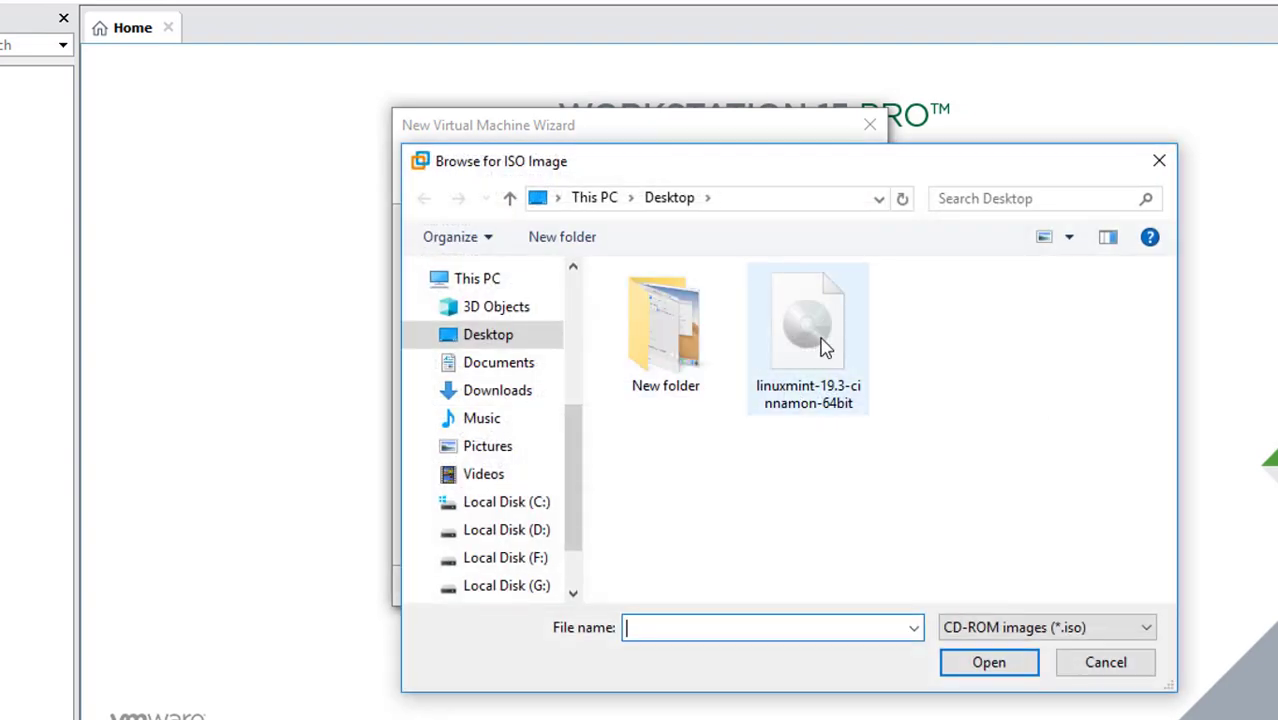
click(826, 344)
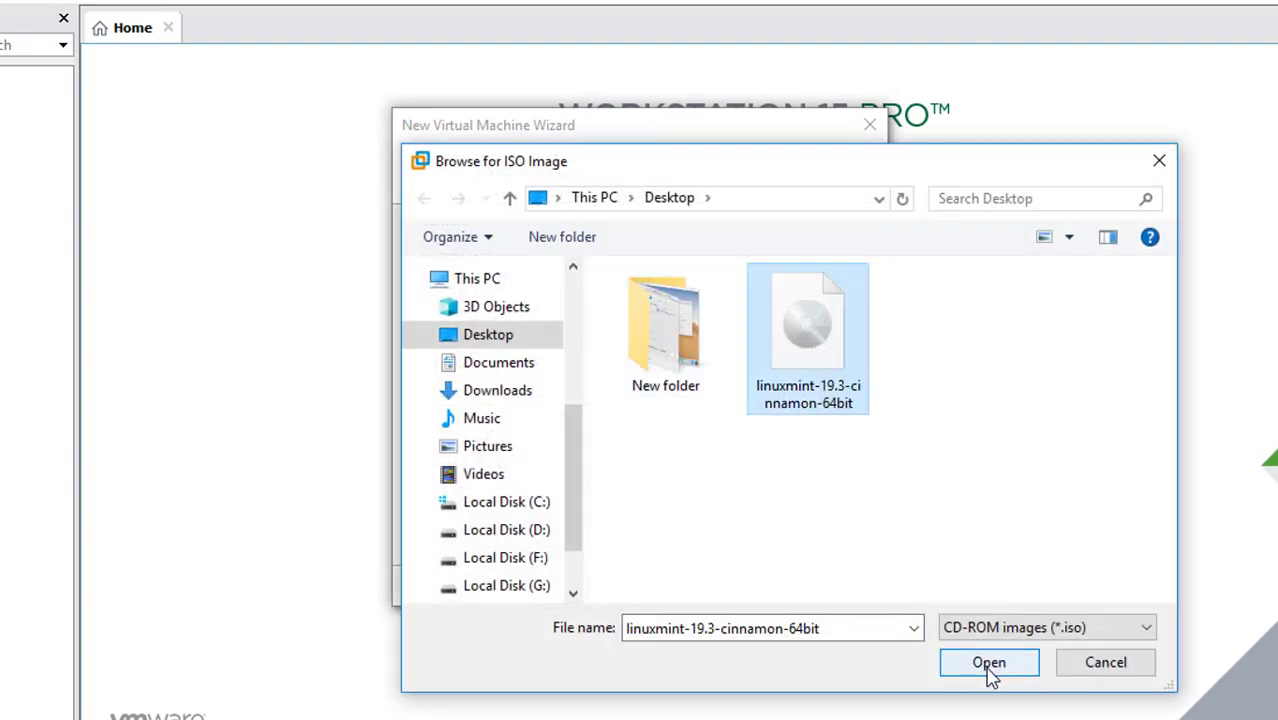
click(989, 675)
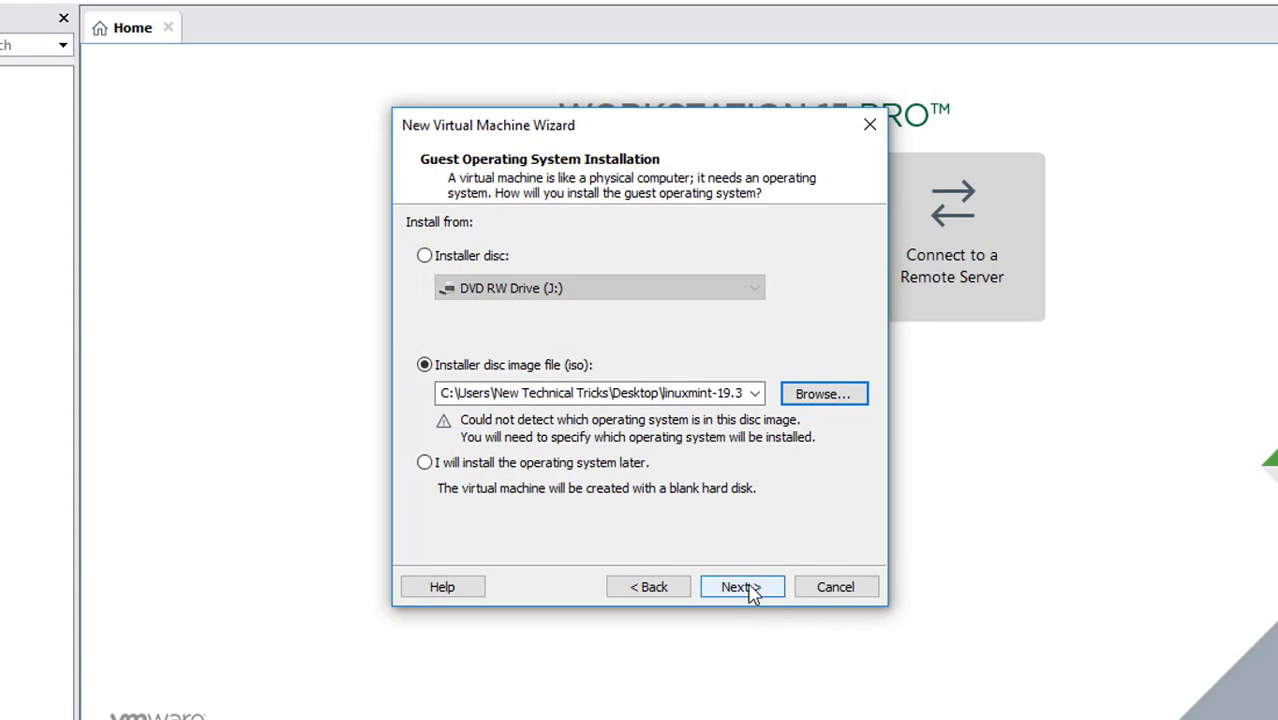
click(750, 589)
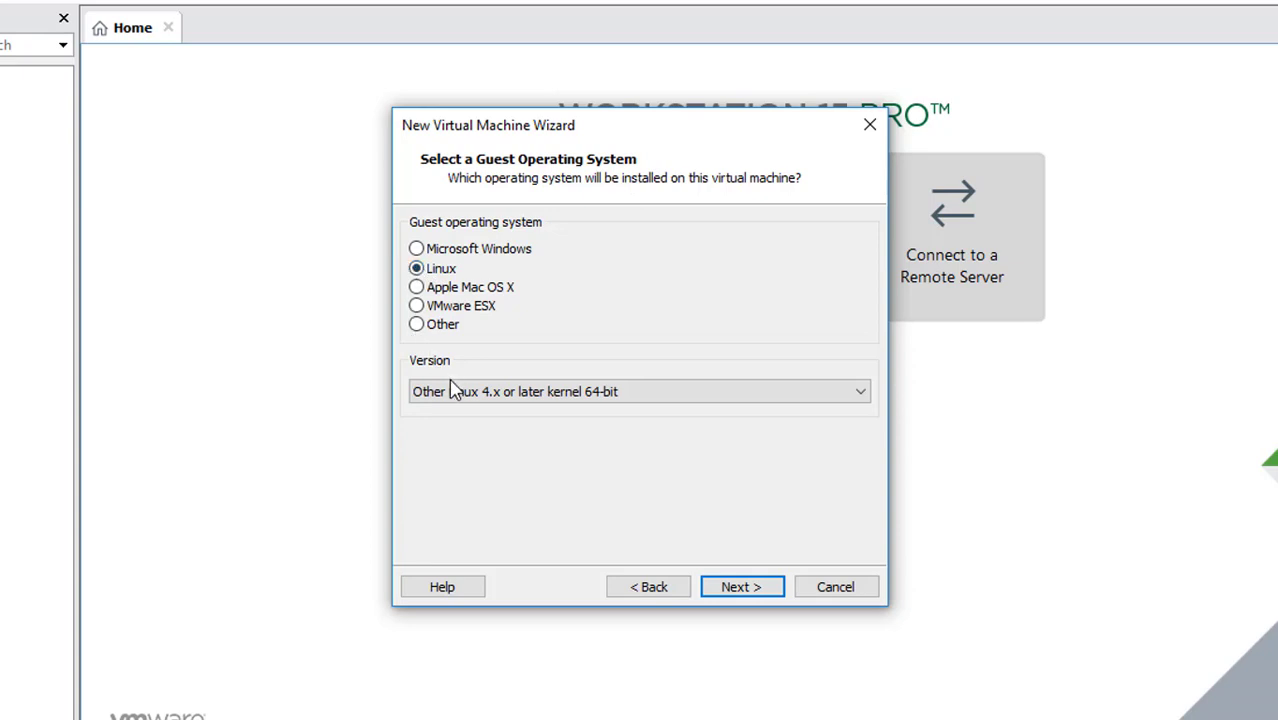
- Choose Linux as the guest operating system with version Other Linux 4.x or later kernel 64-bit
click(511, 393)
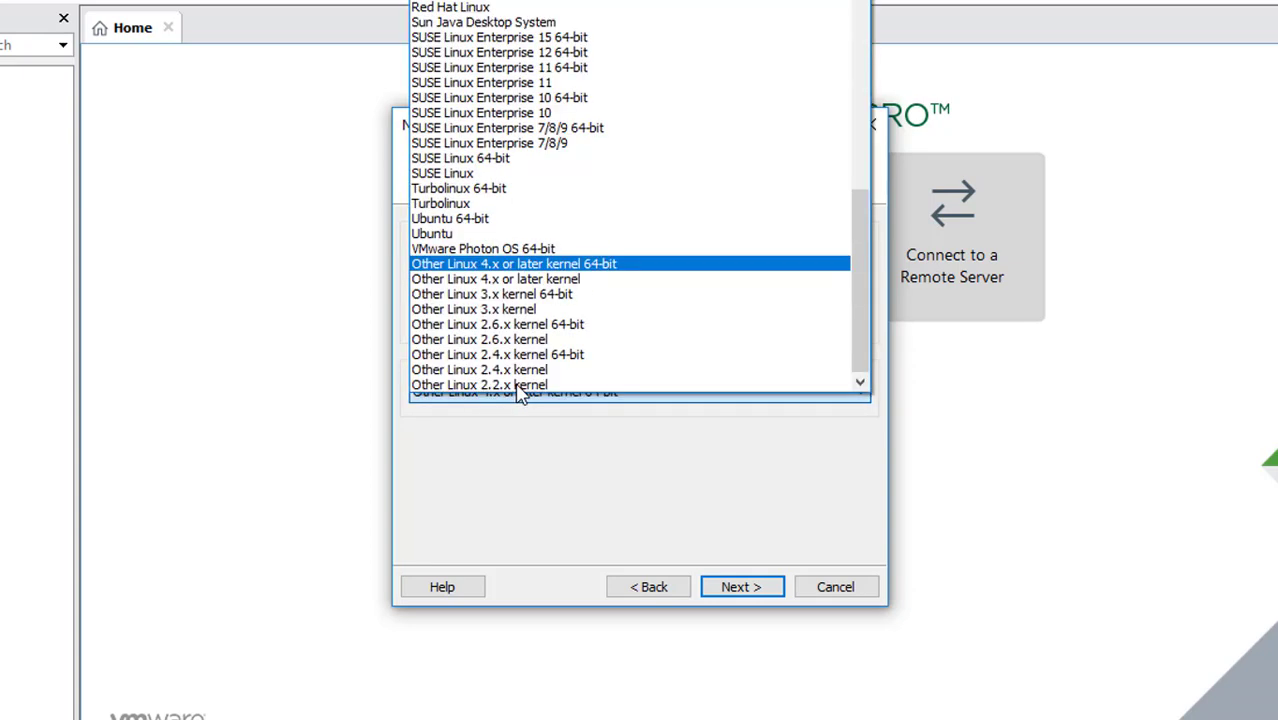
click(580, 266)
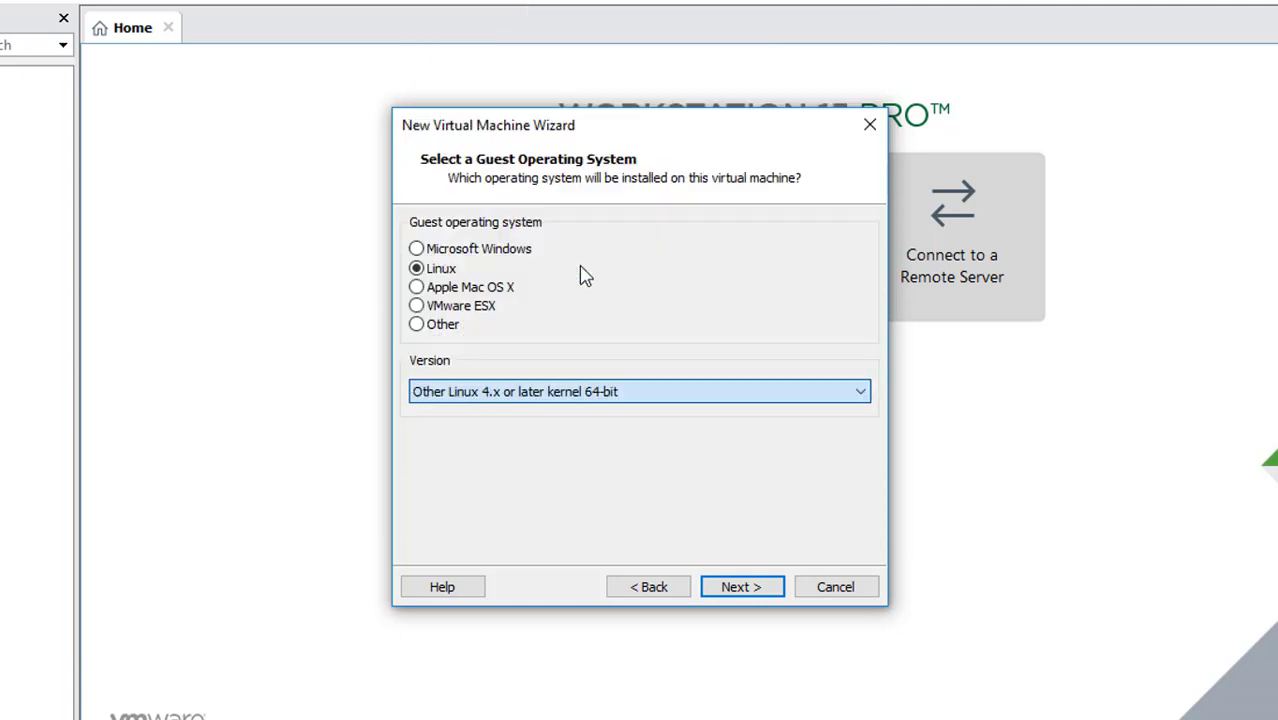
click(748, 588)
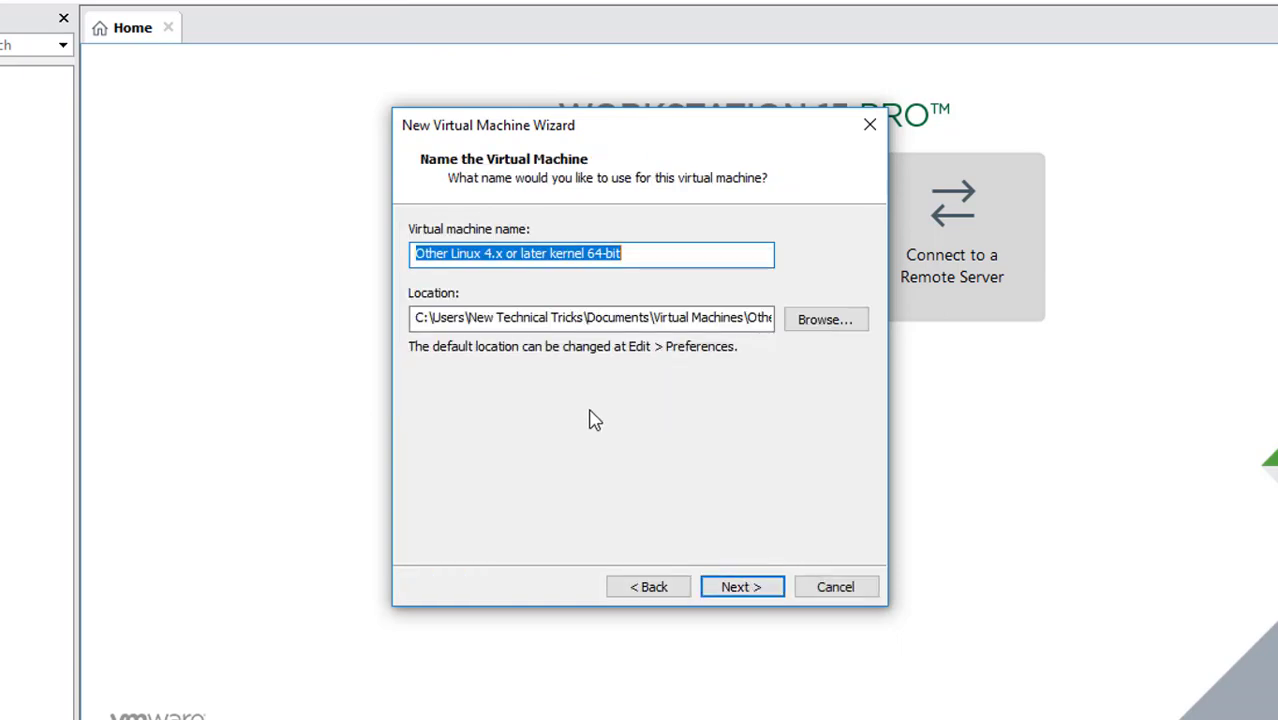
- Name the virtual machine Linux mint and store it in the existing F:\Linux mint folder
text(Linux)
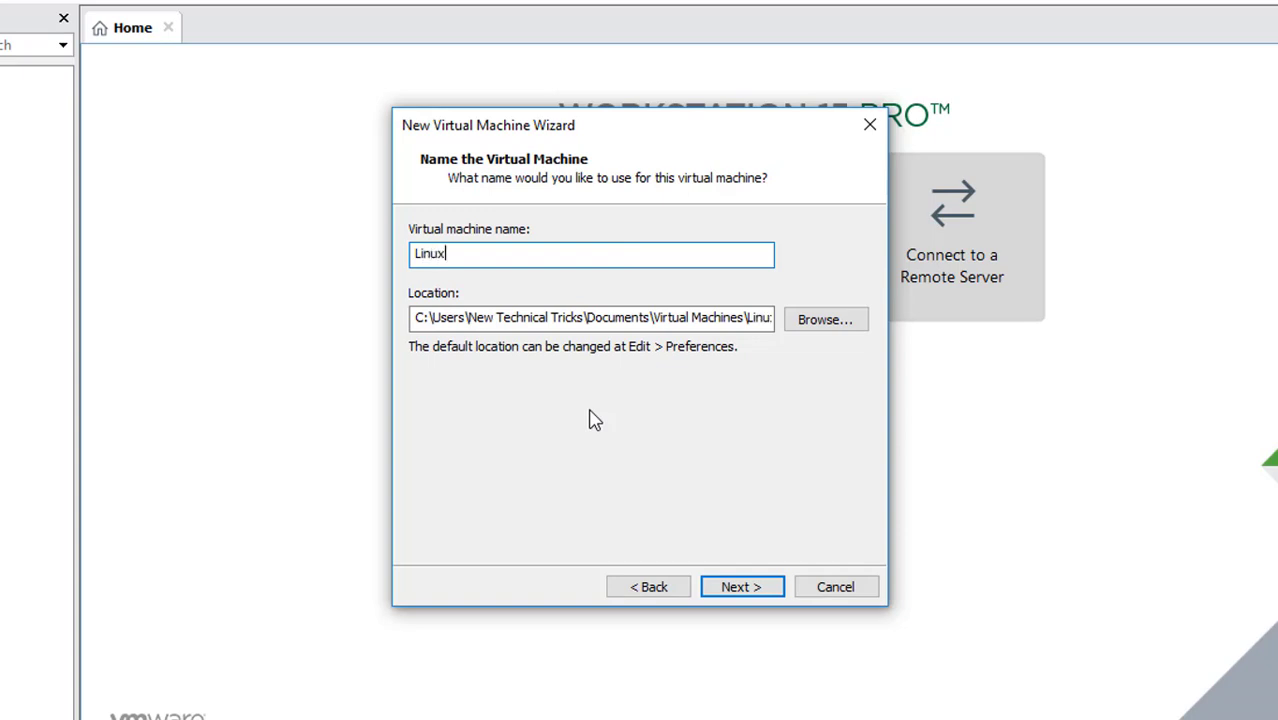
text( mint)
click(830, 321)
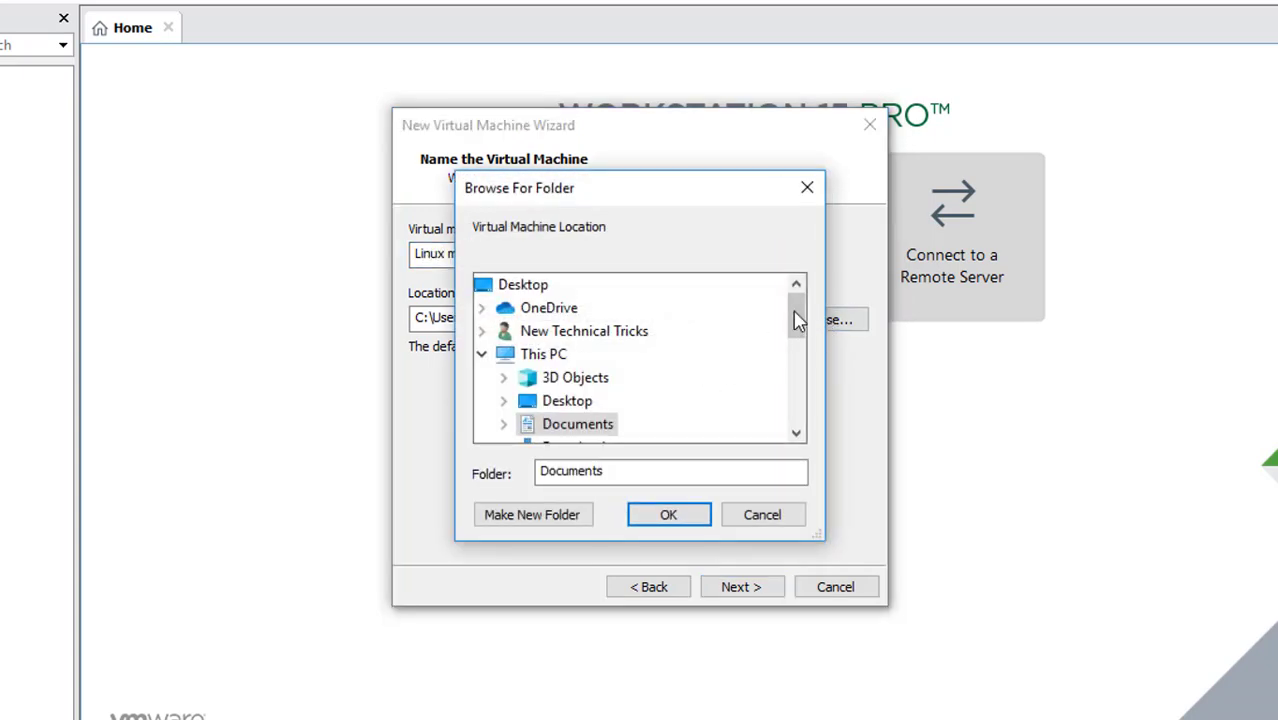
drag(797, 318, 810, 391)
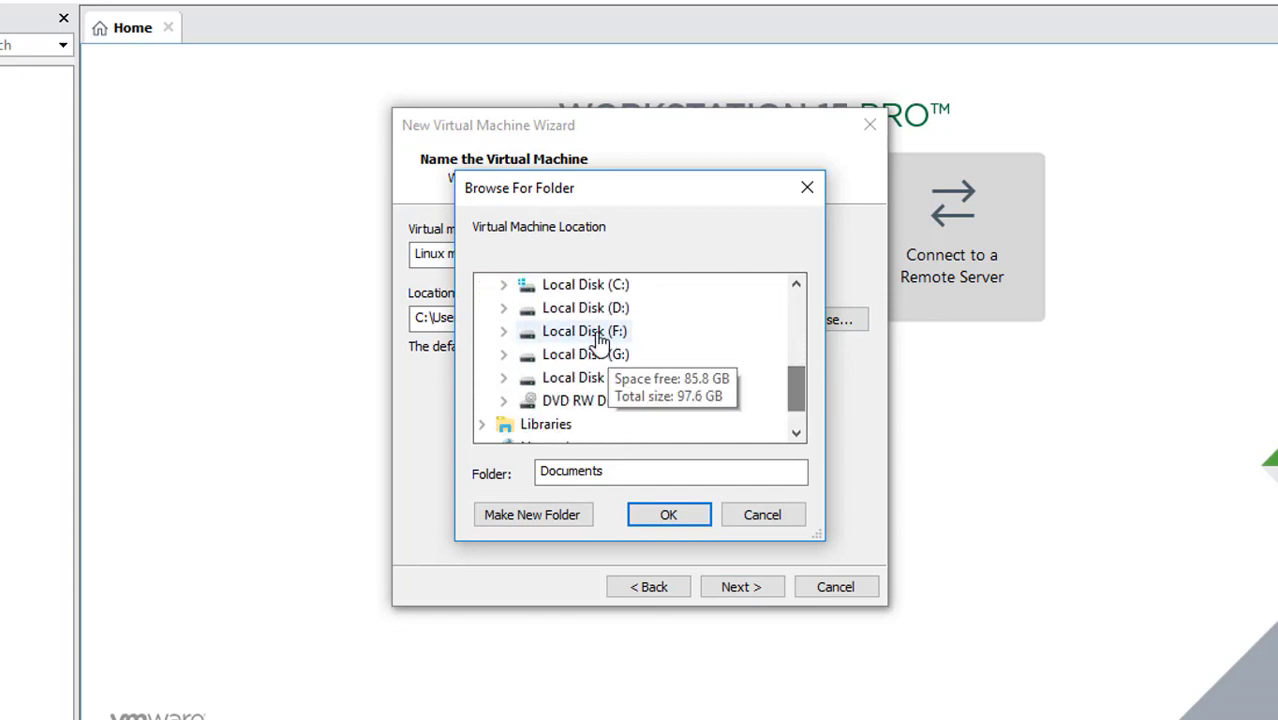
click(504, 331)
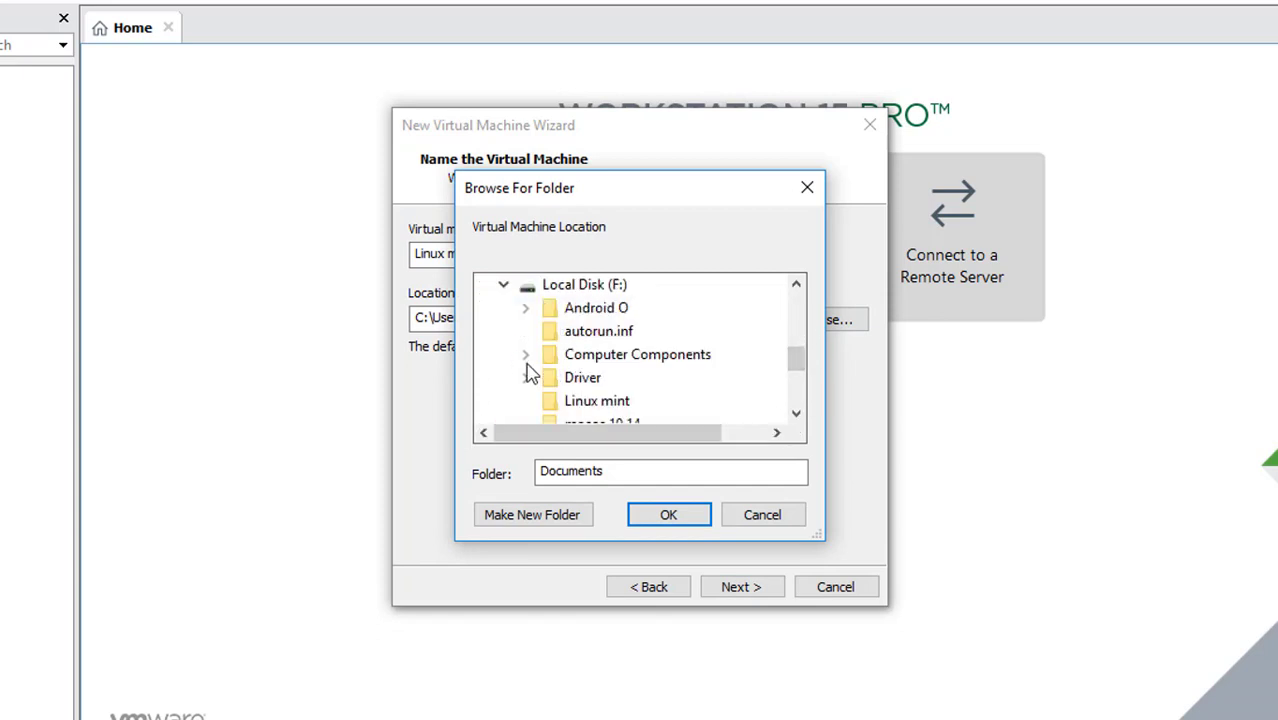
click(586, 405)
click(674, 514)
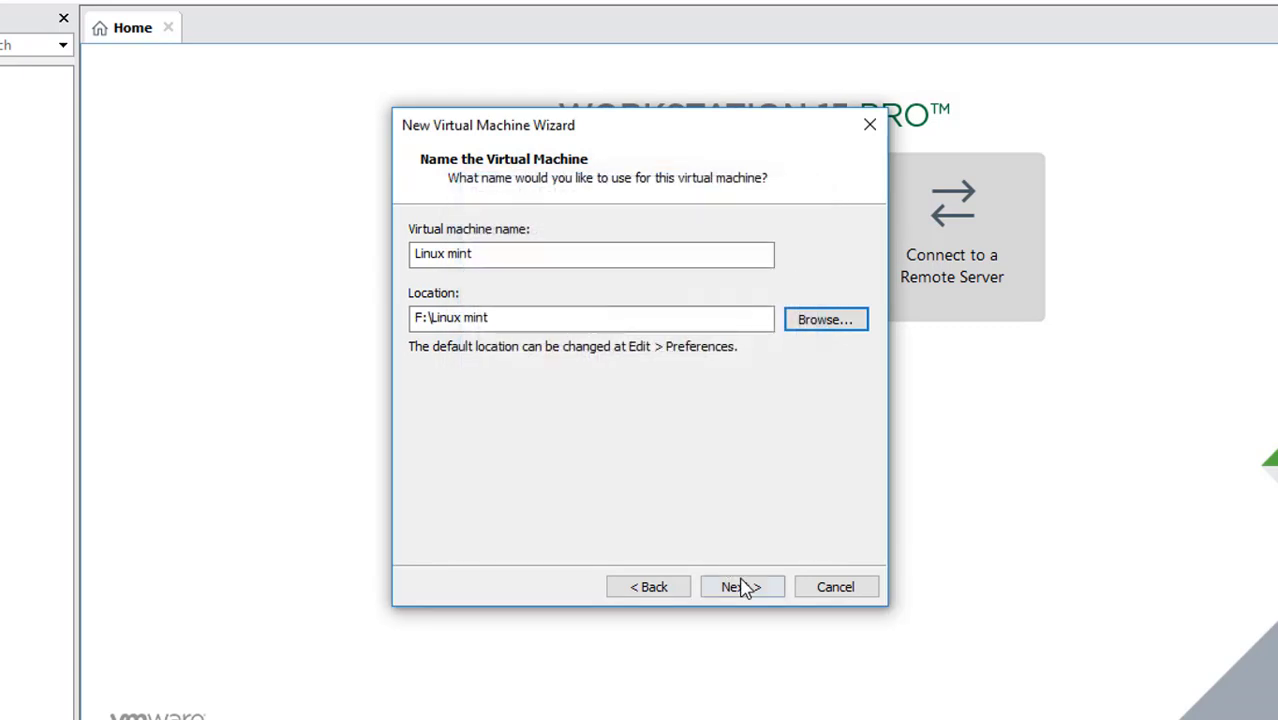
click(742, 587)
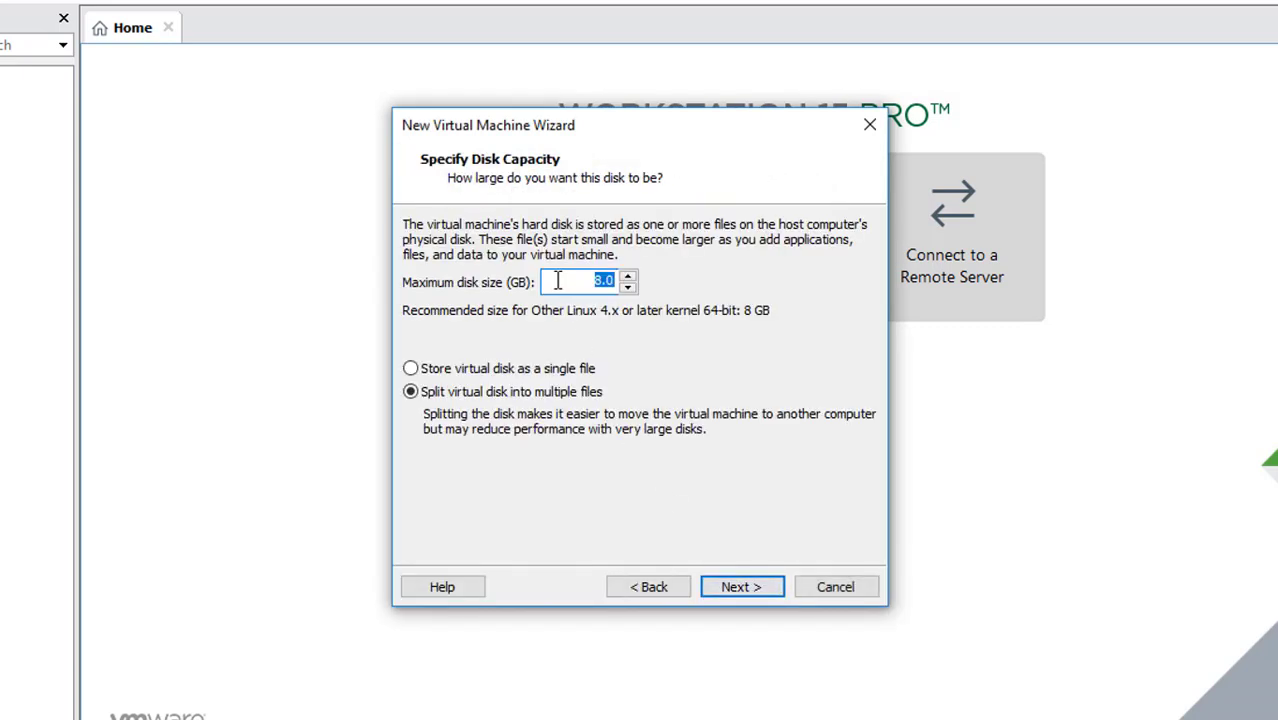
- Set the maximum disk size to 30 GB and the virtual machine's memory to 2048 MB
text(30)
click(745, 588)
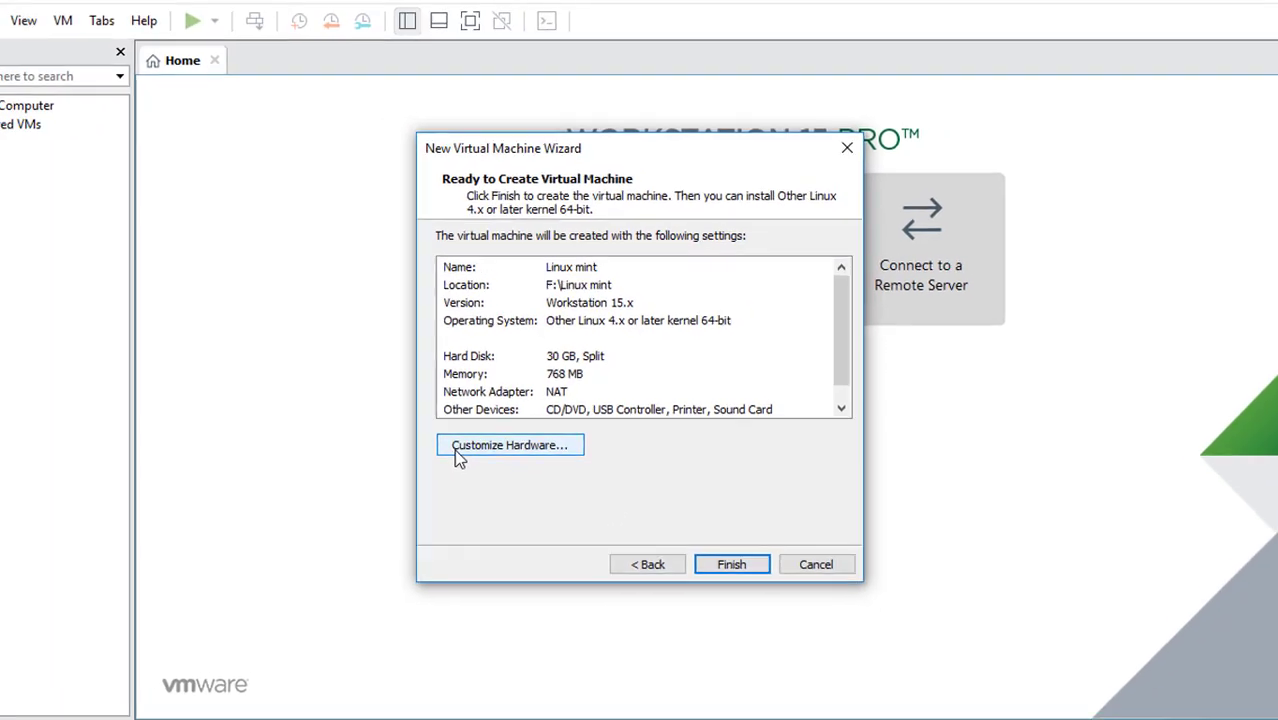
click(469, 441)
drag(693, 296, 688, 268)
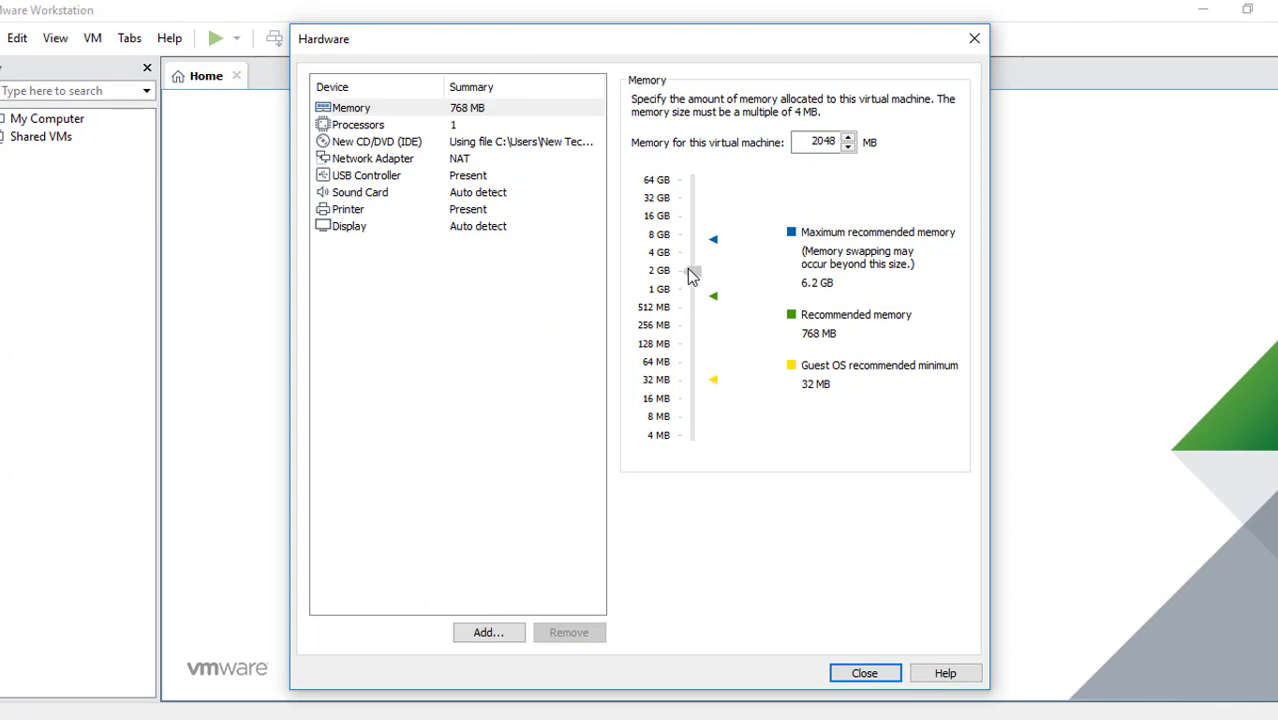
- Review the CD/DVD and network adapter settings and set the USB controller's compatibility to USB 3.0
click(378, 141)
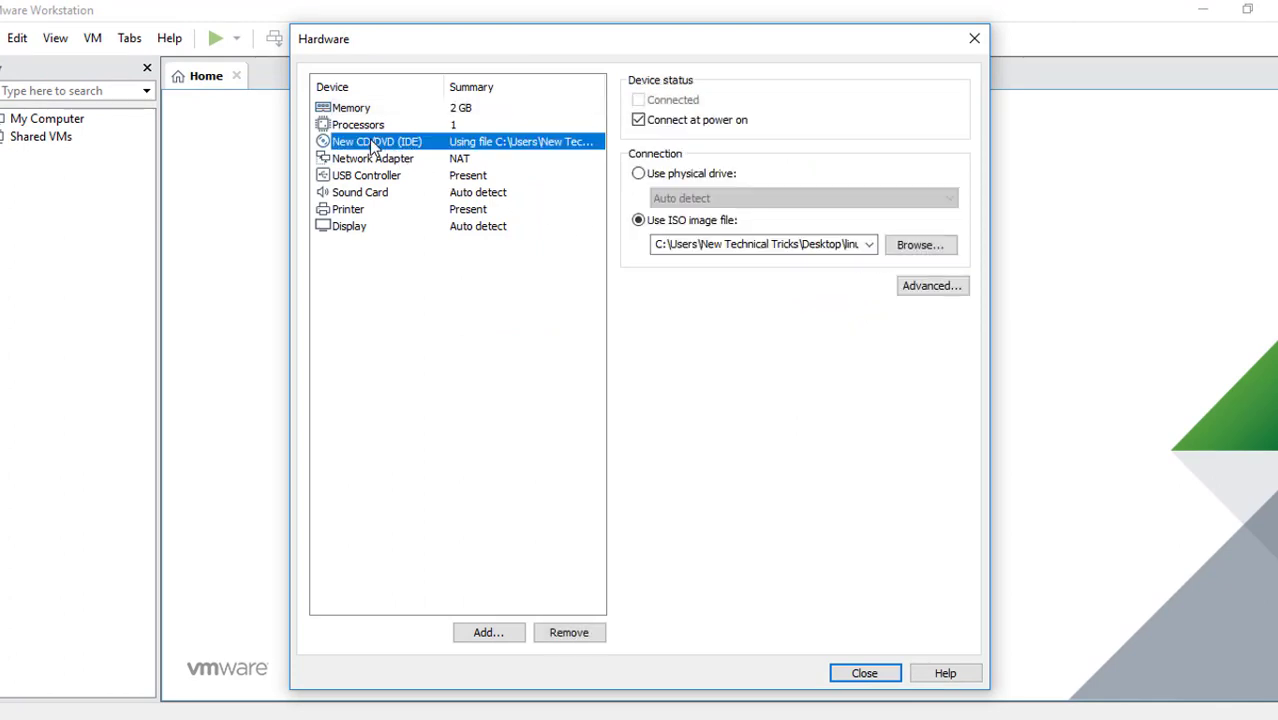
click(366, 176)
click(366, 158)
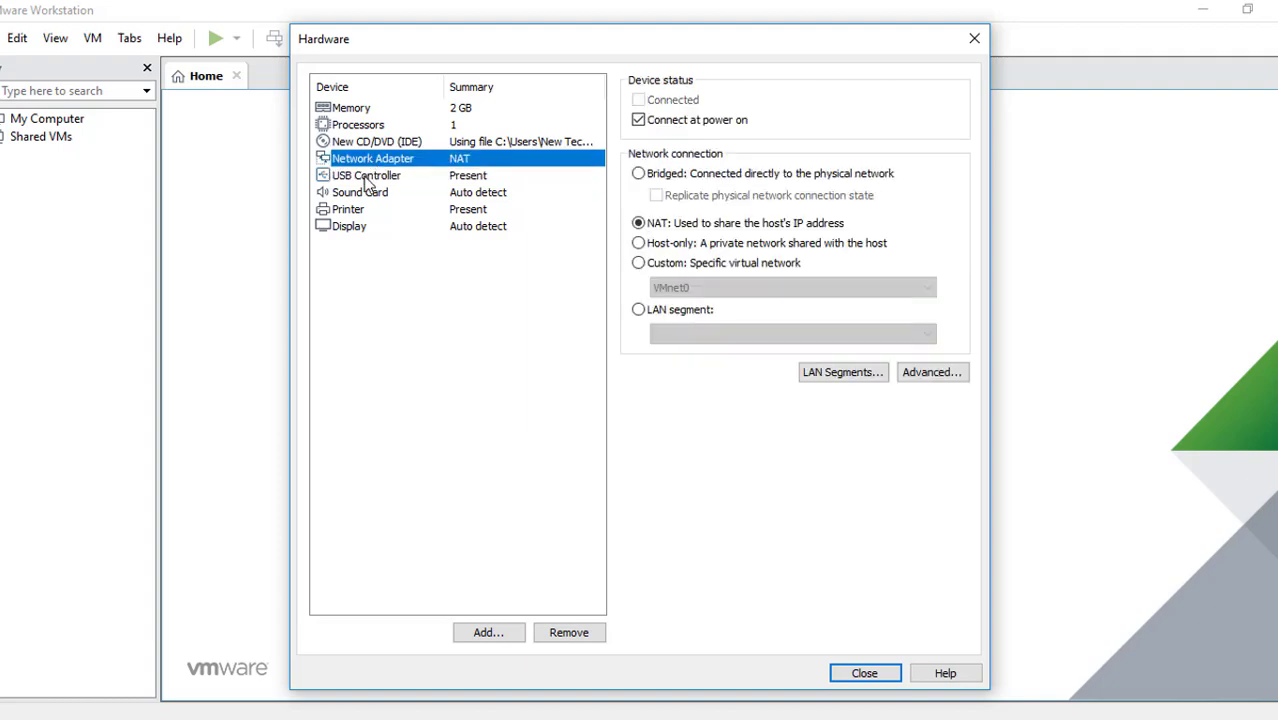
click(366, 176)
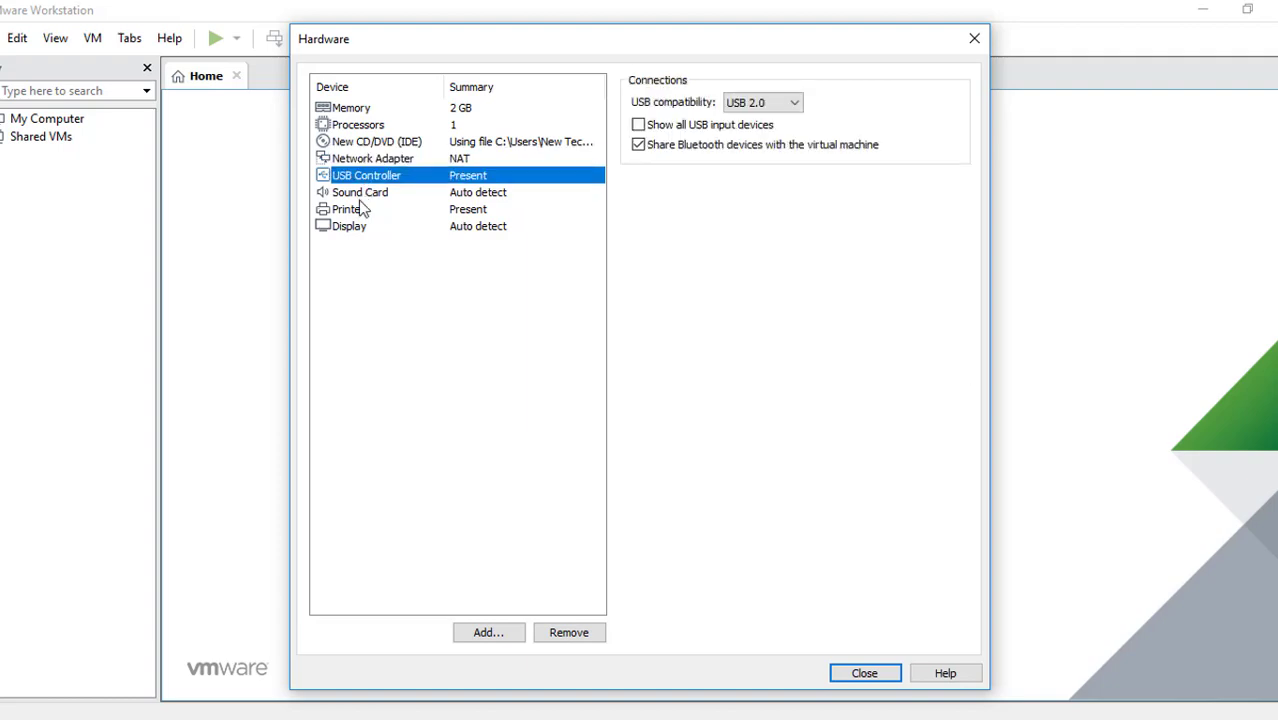
click(762, 103)
click(758, 148)
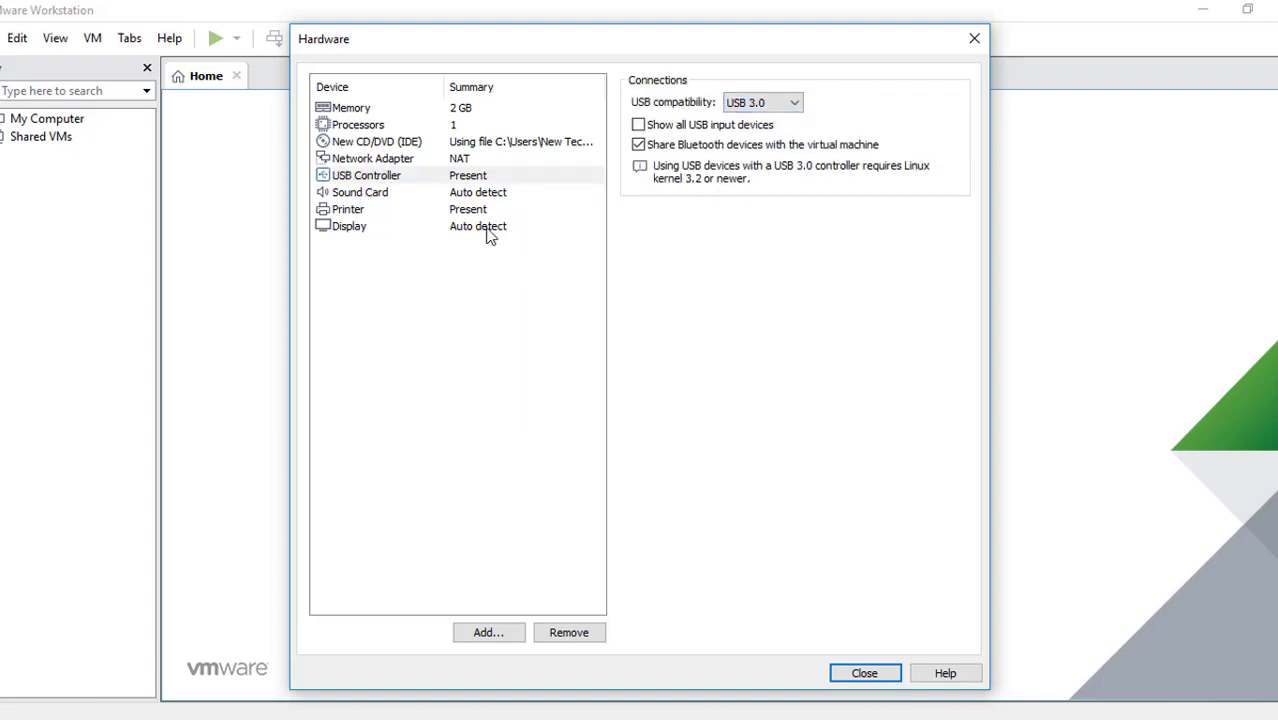
- Review the remaining hardware devices and finish creating the virtual machine
click(466, 197)
click(461, 209)
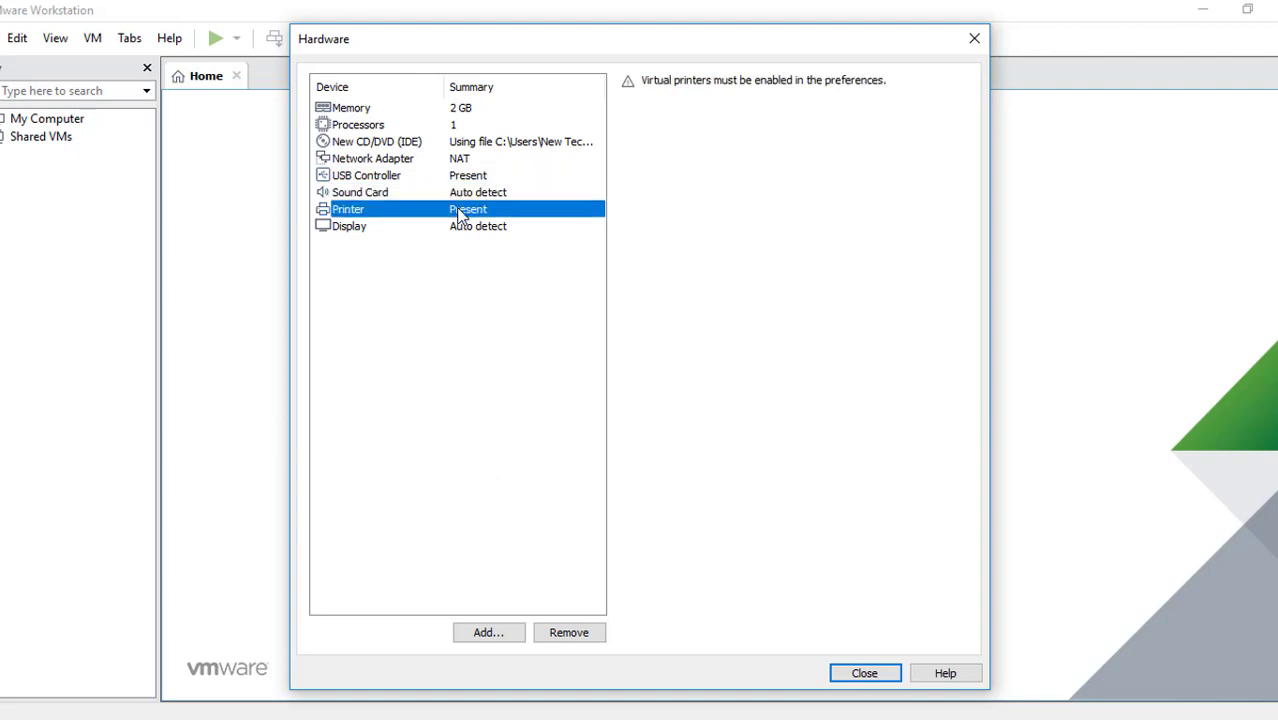
click(440, 162)
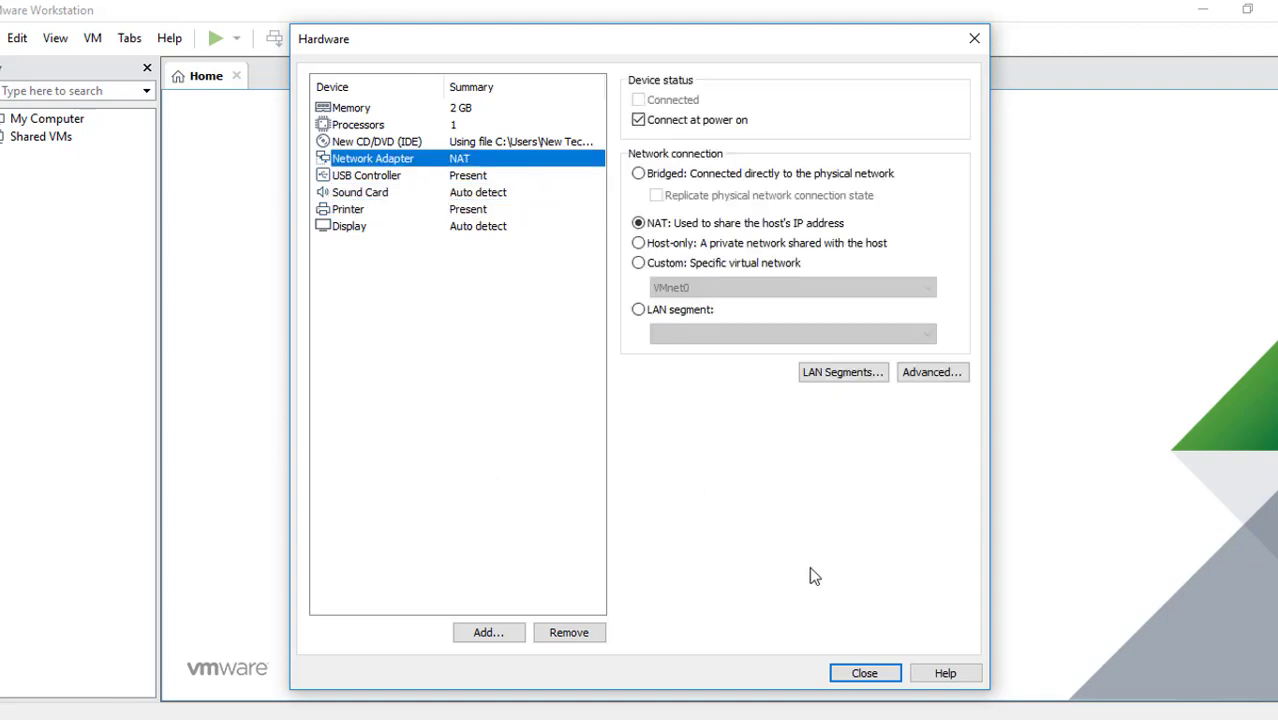
click(857, 675)
click(727, 554)
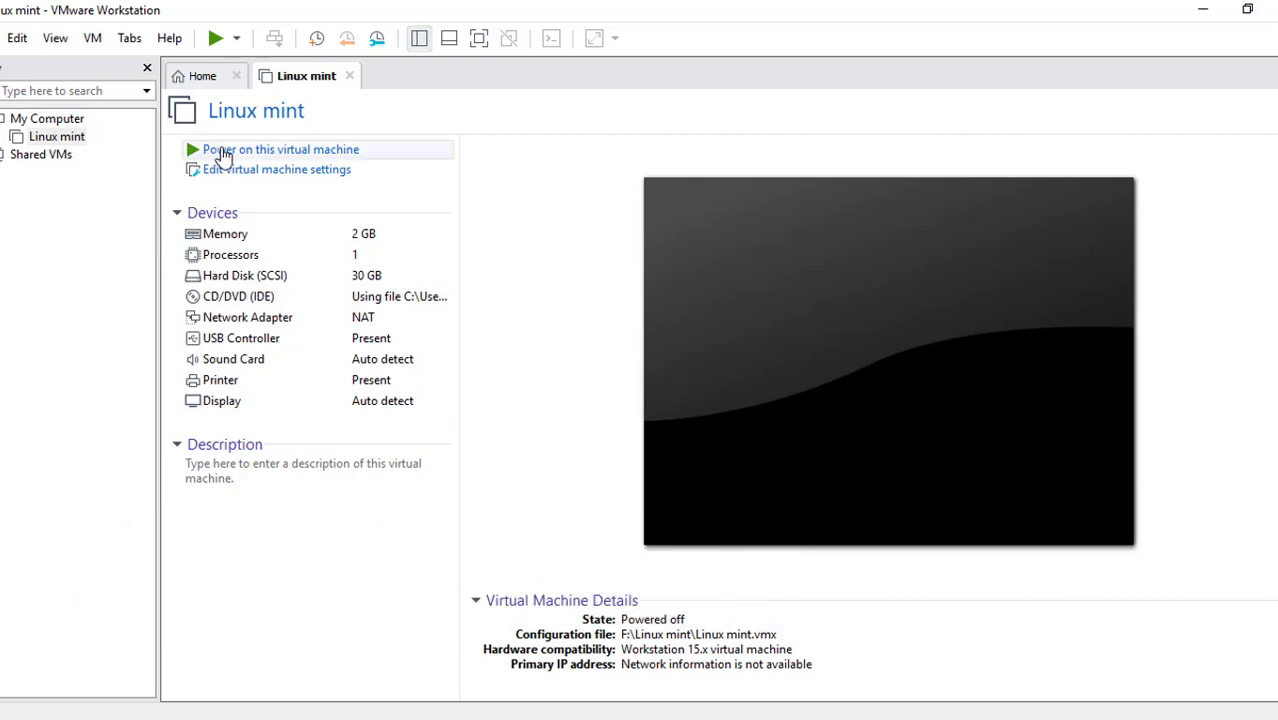
- Power on the Linux mint virtual machine and boot it with the Start Linux Mint option
click(337, 152)
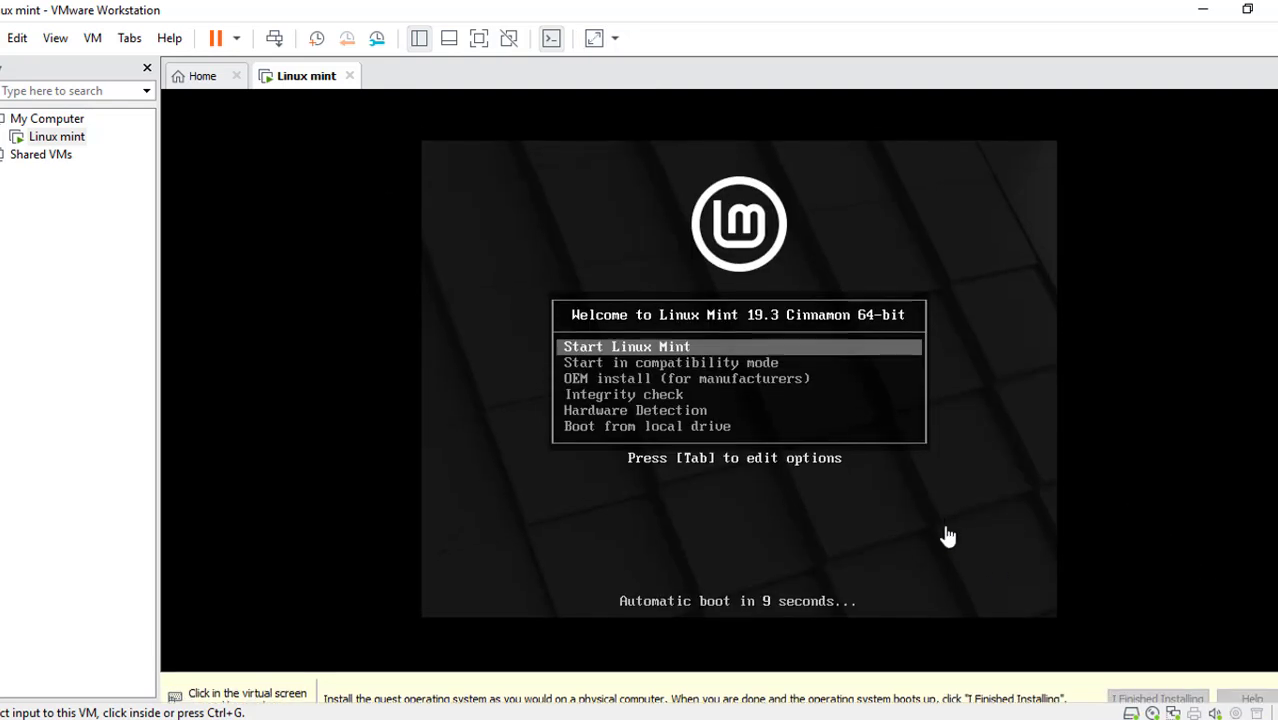
click(944, 536)
key(Return)
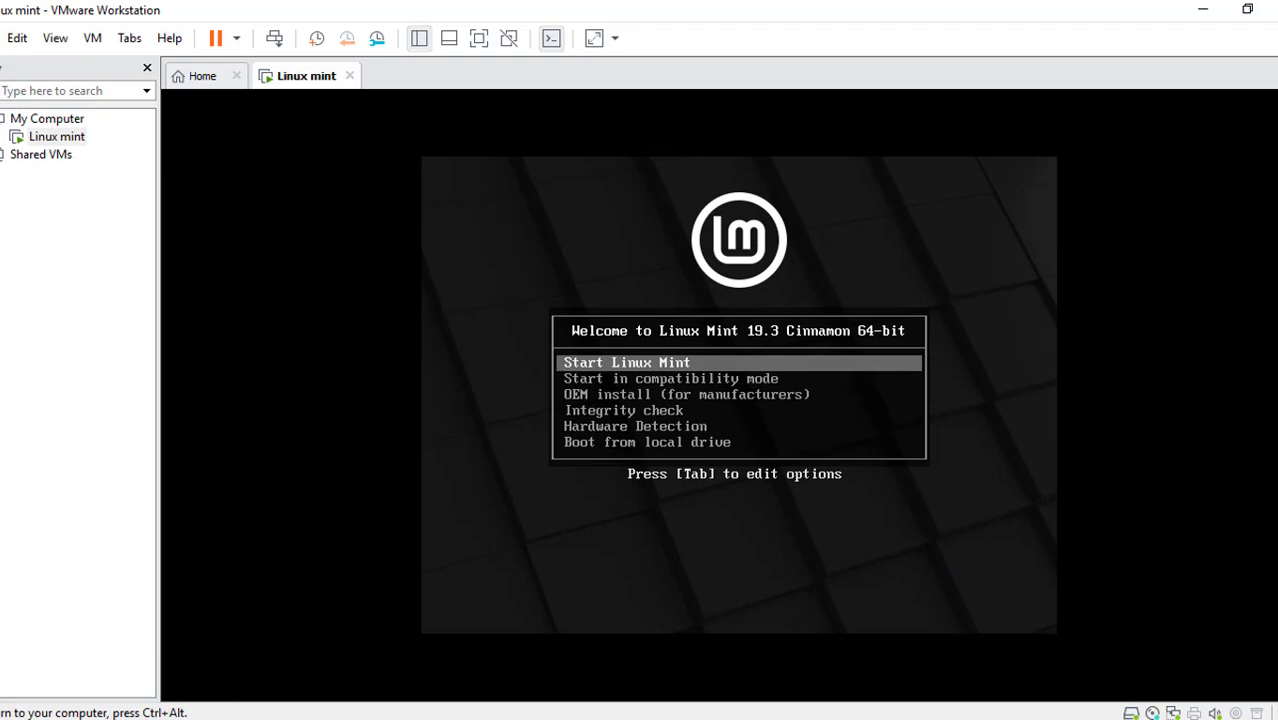
key(Return)
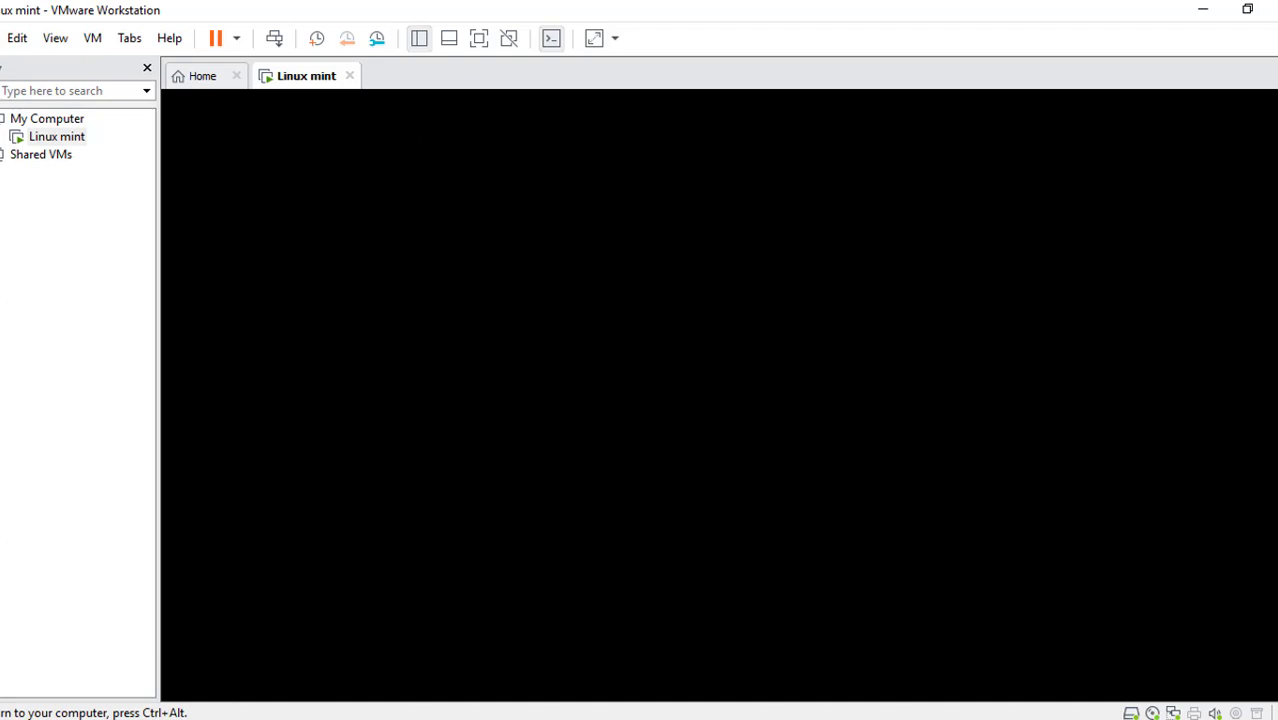
- Show the virtual machine in full screen and launch the Linux Mint installer with English as its language
click(479, 38)
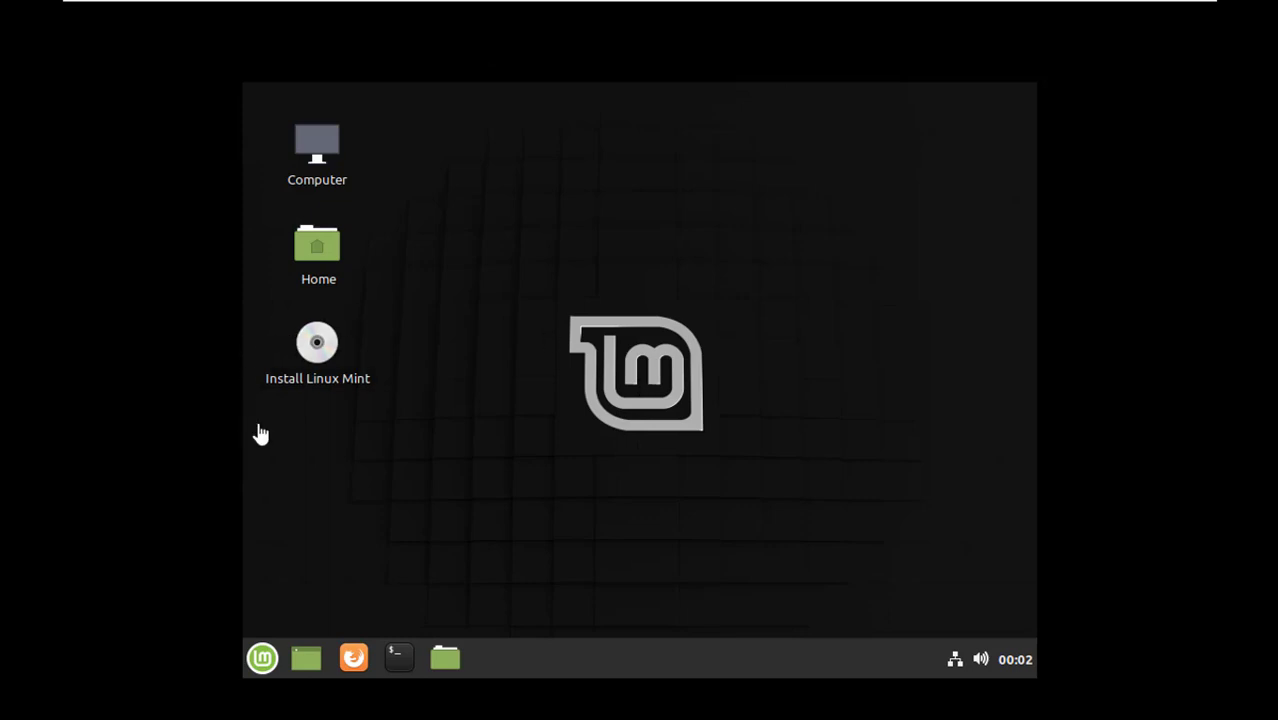
click(312, 347)
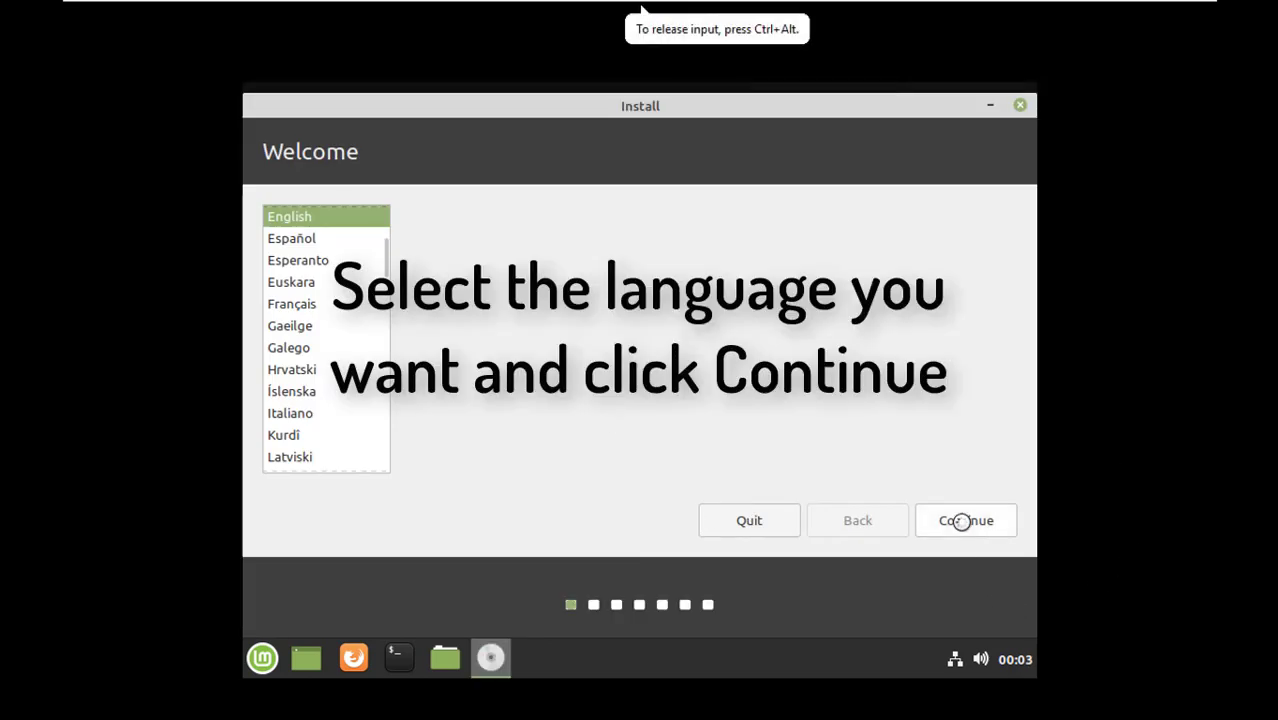
click(961, 521)
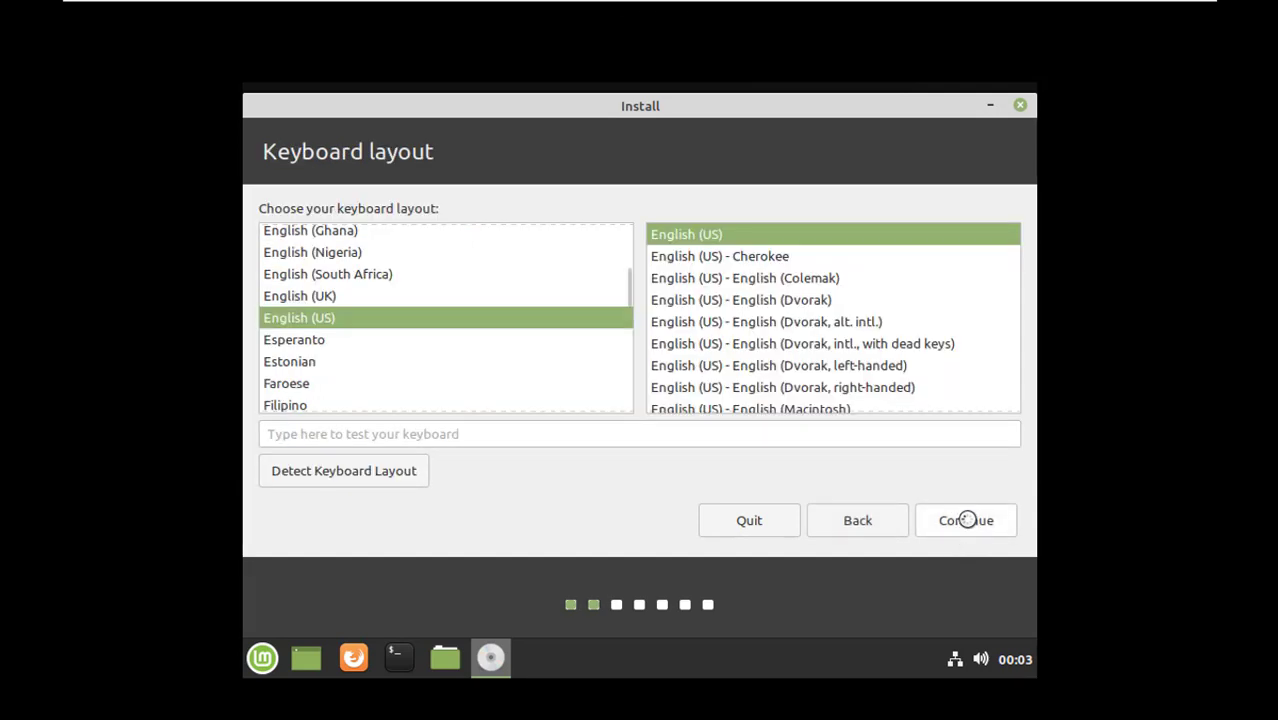
- Accept the English (US) keyboard layout and enable installing third-party software for graphics, Wi-Fi hardware, Flash, MP3 and other media
click(966, 520)
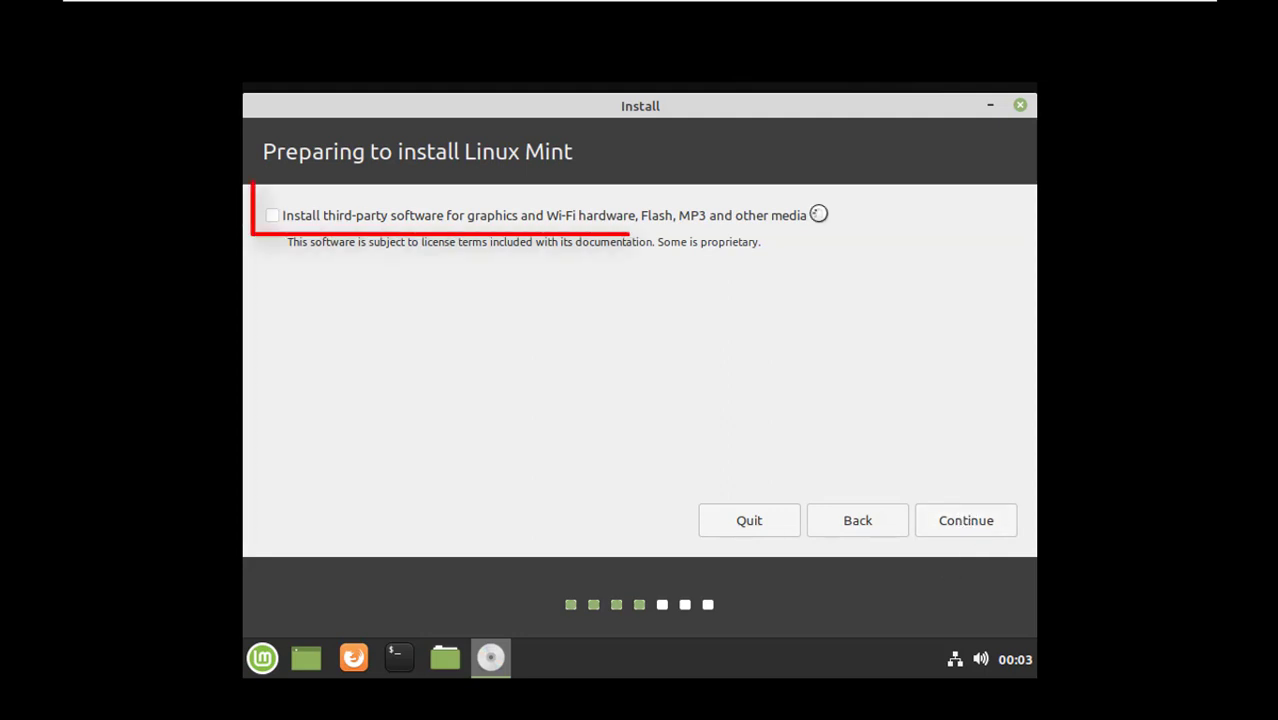
click(272, 215)
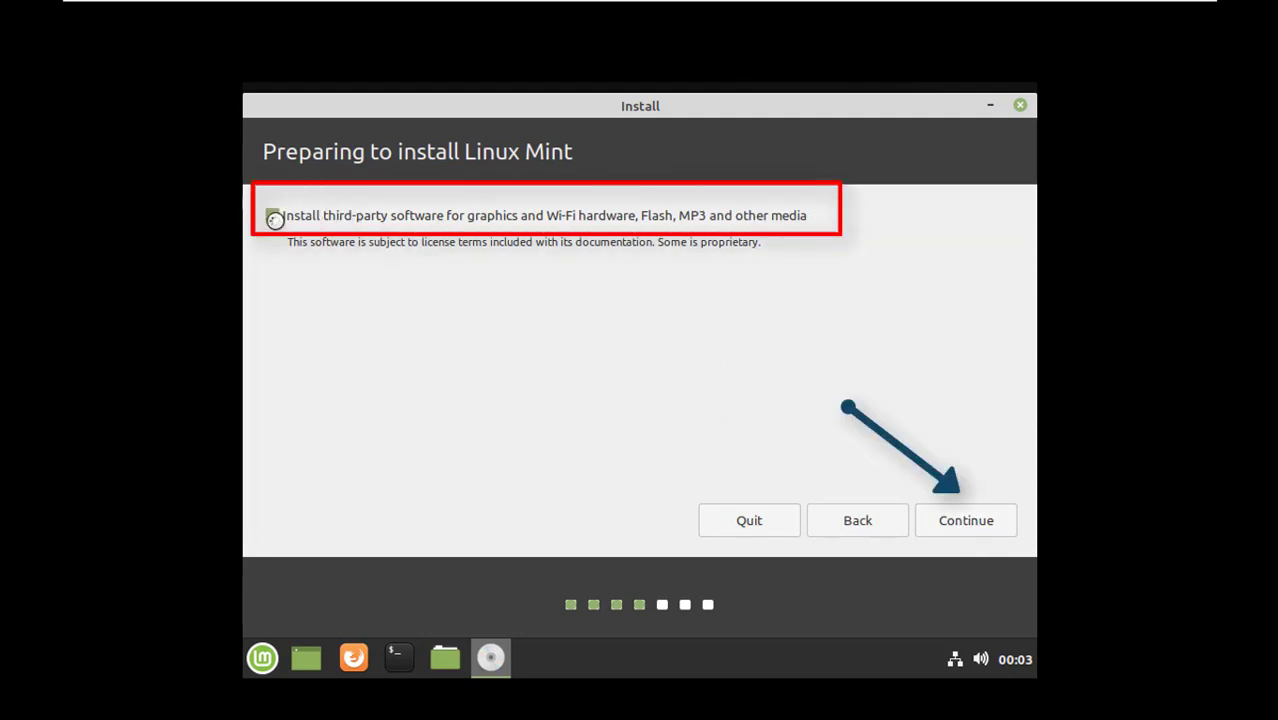
click(943, 518)
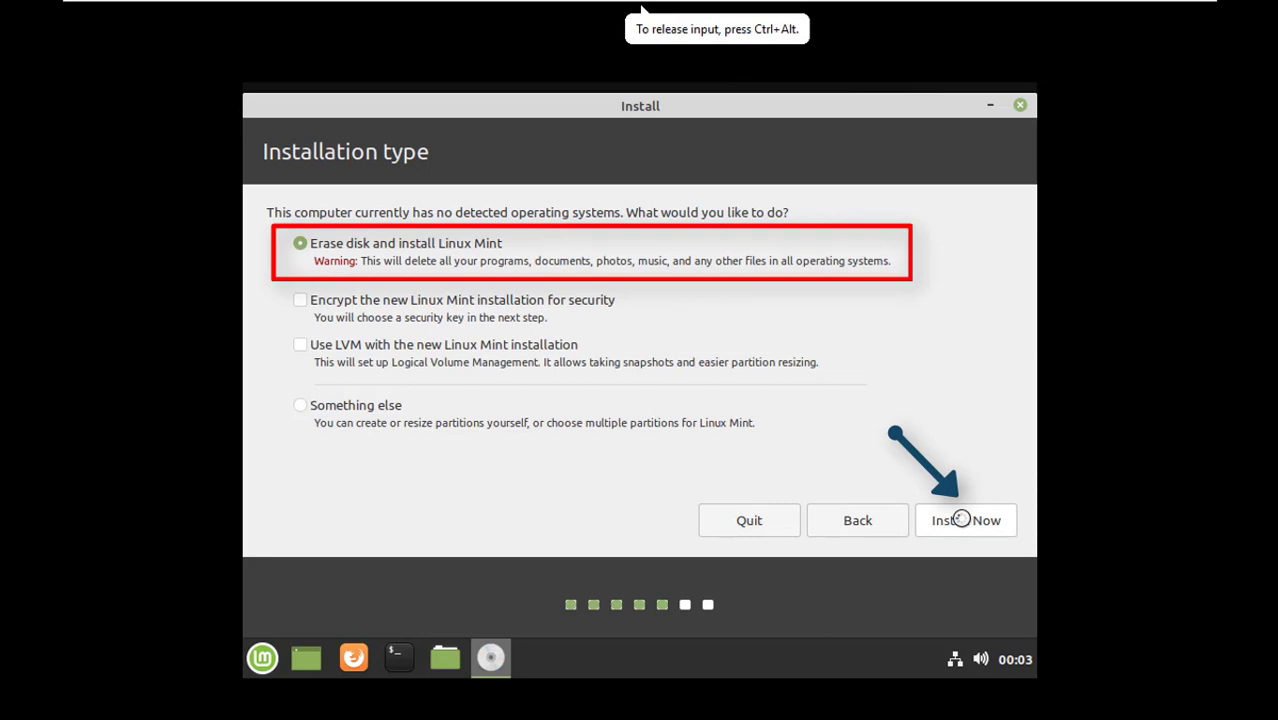
- Start the installation with the Erase disk and install Linux Mint option, confirm the disk changes, and set the location to Karachi
click(960, 518)
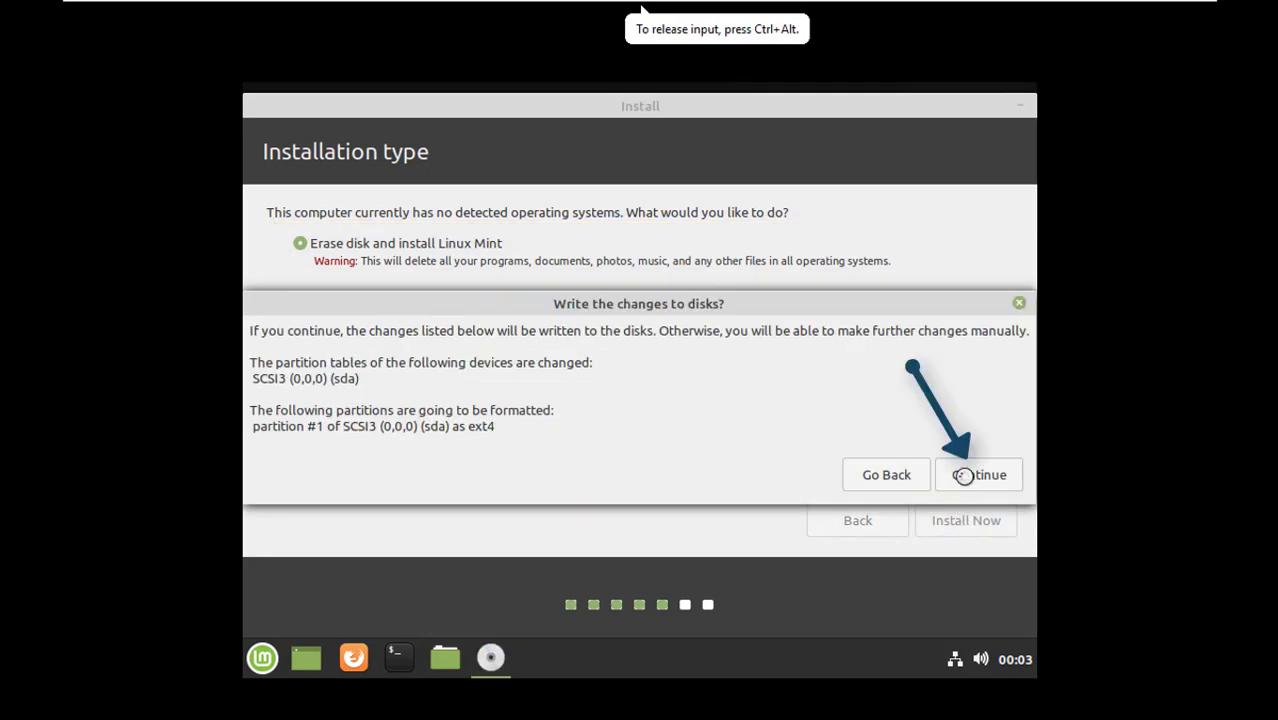
click(966, 468)
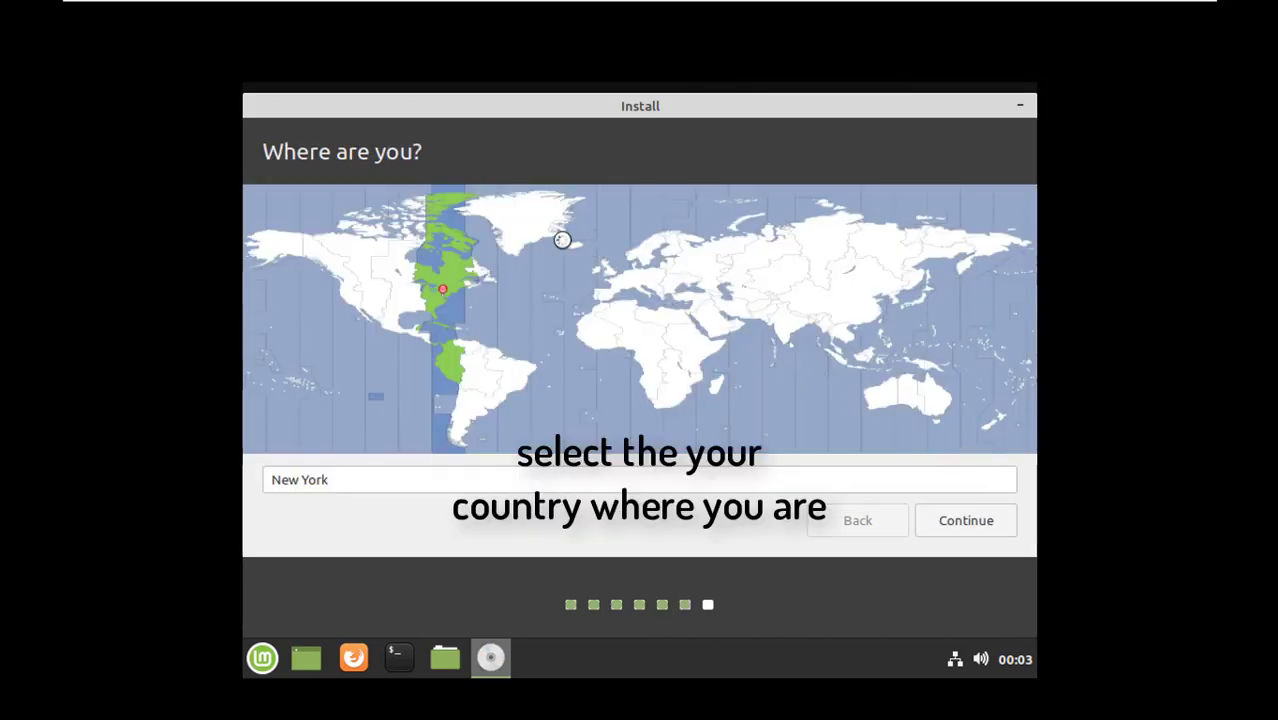
click(756, 305)
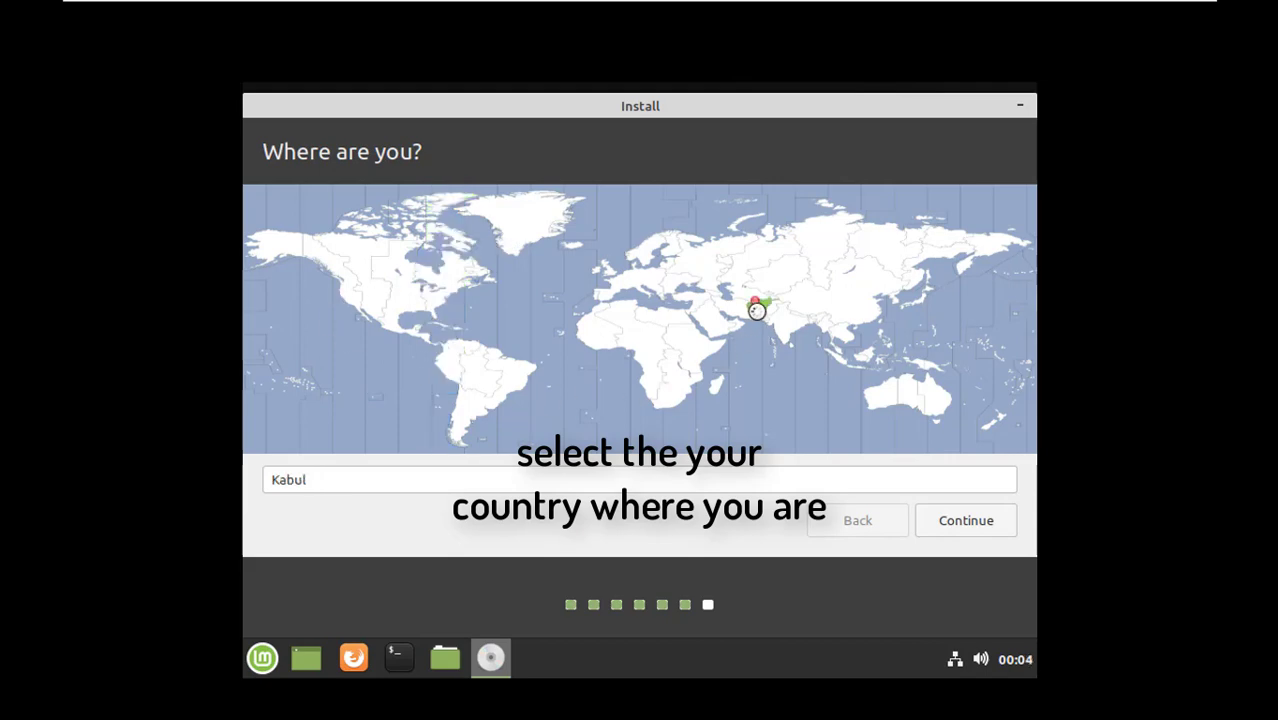
click(760, 318)
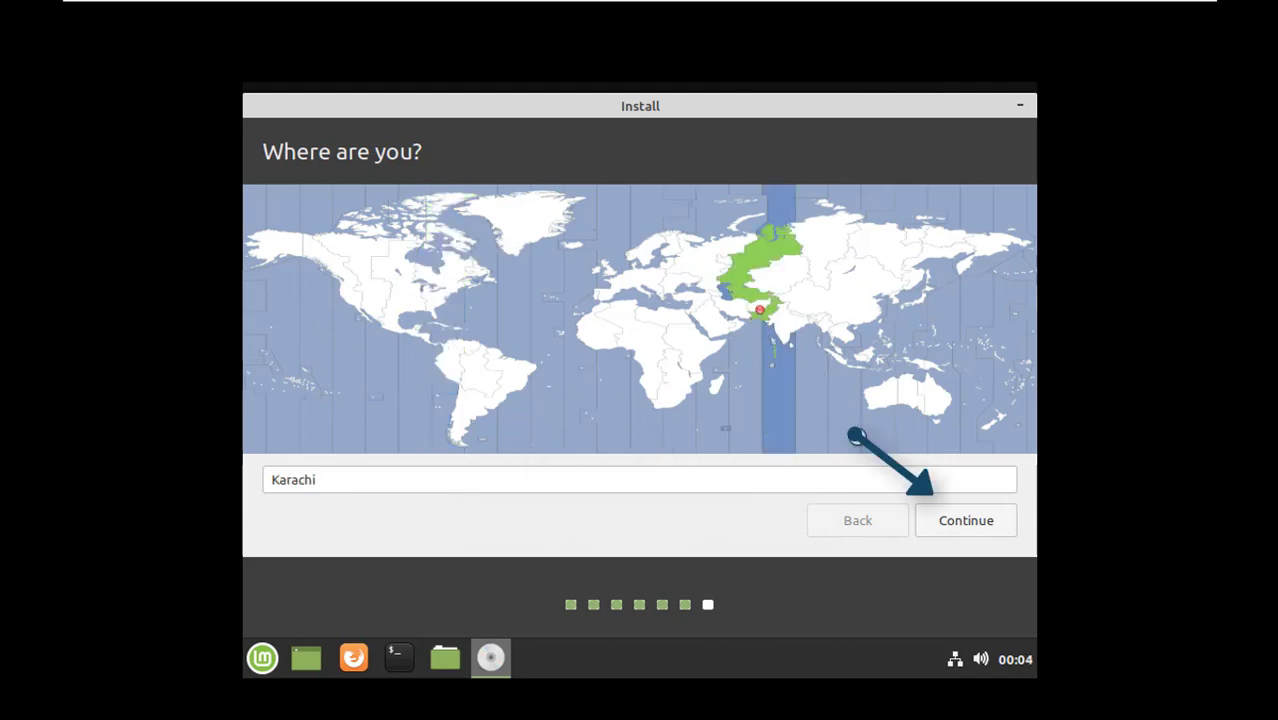
click(962, 522)
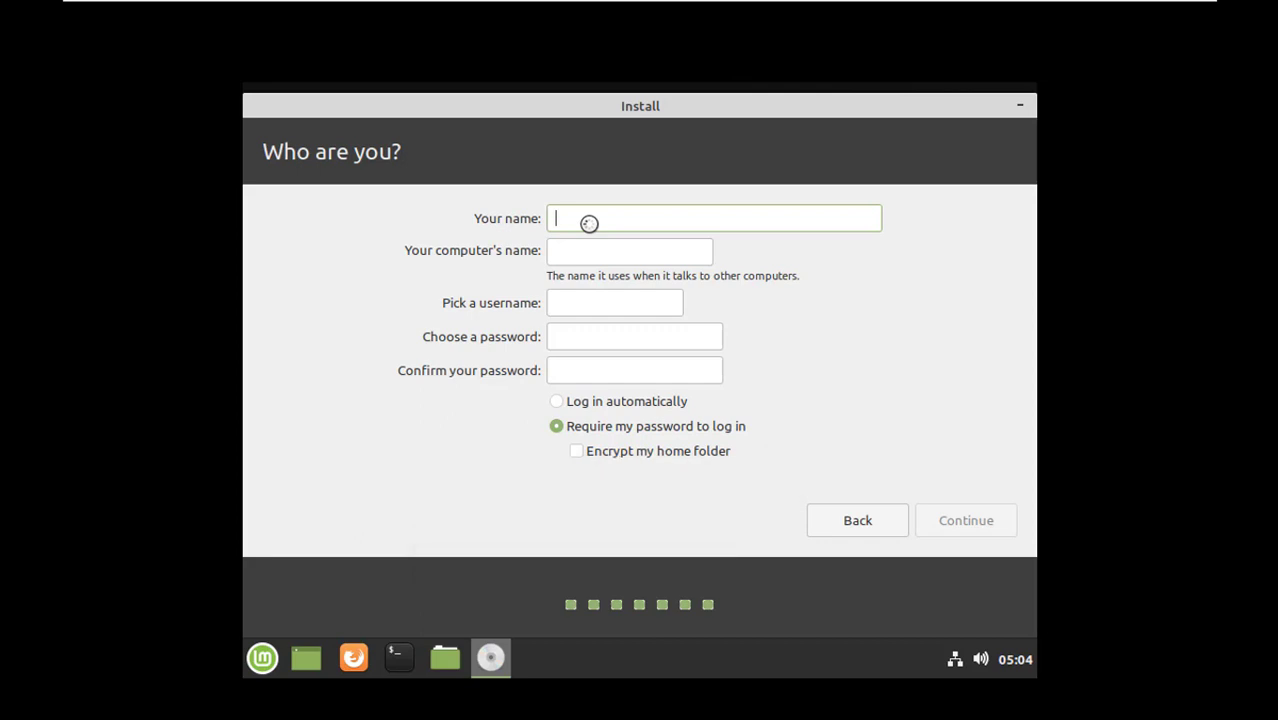
- Enter New Technical Tricks as the name of the new Linux Mint account
text(New Techni)
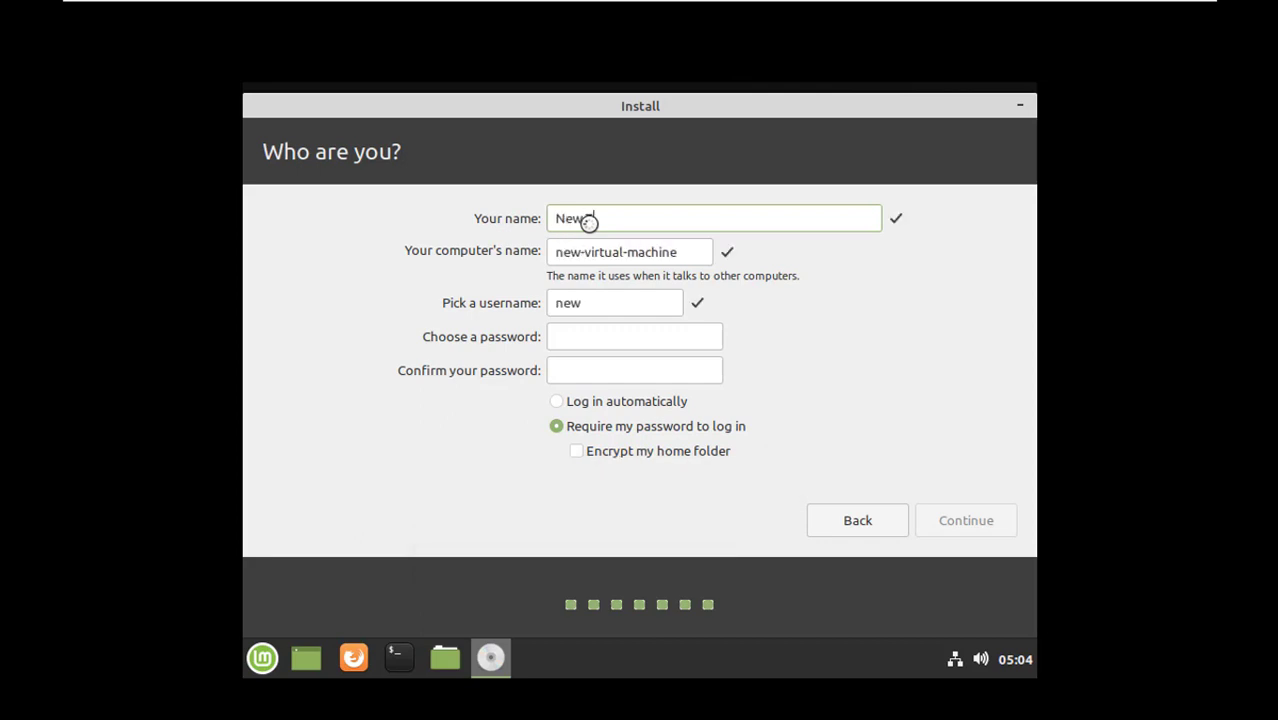
text(cal Tricks)
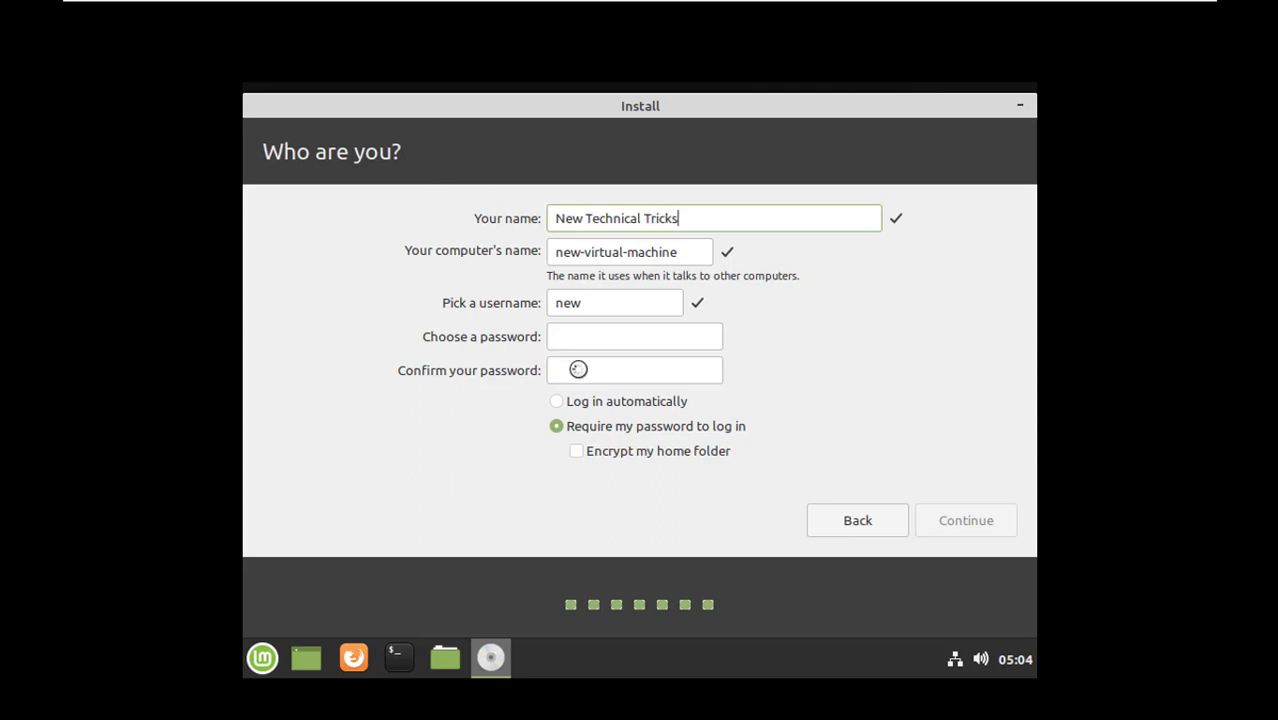
- Enter the account password, repeat it in the confirmation field, and continue with the installation
click(576, 338)
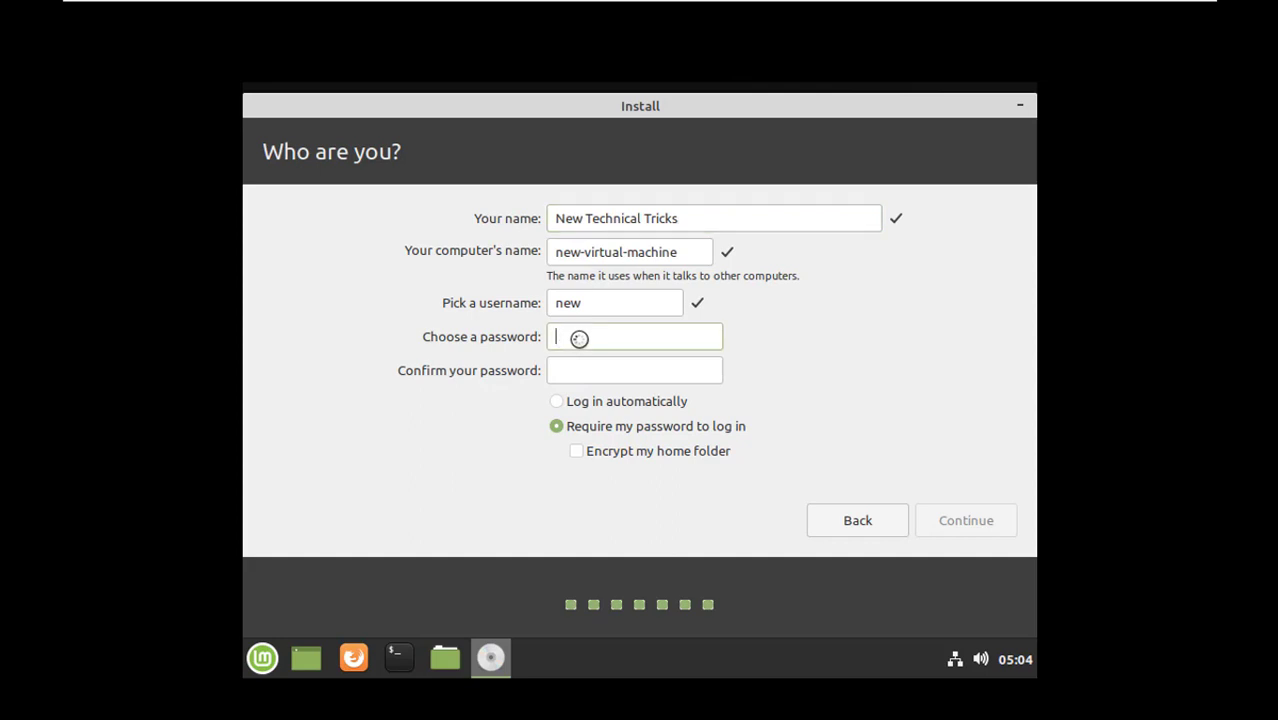
text(******)
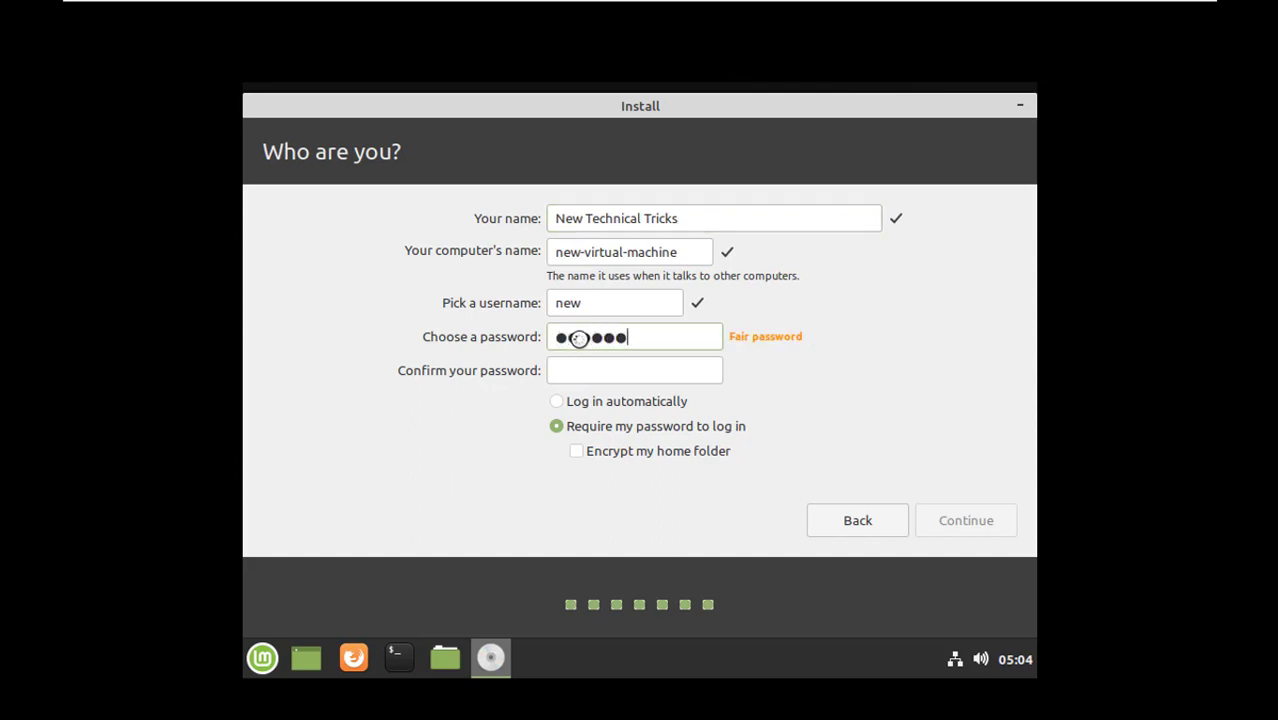
text(***)
key(Tab)
text(******)
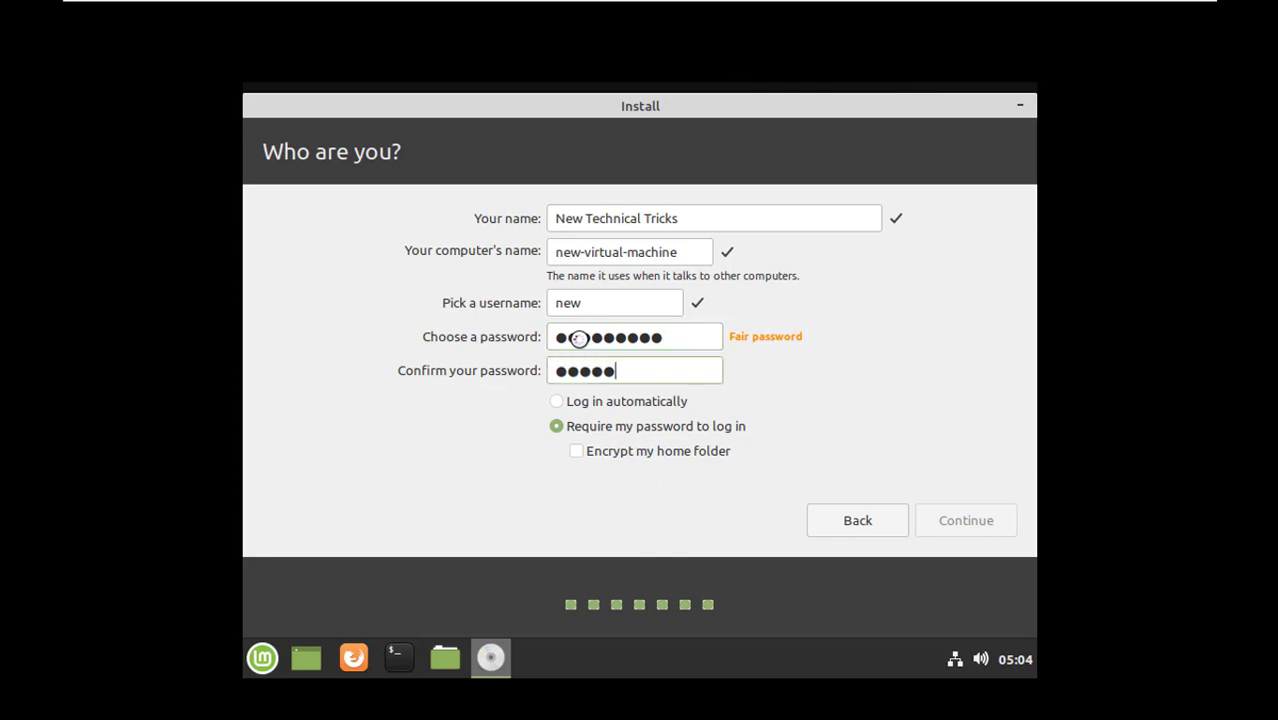
text(***)
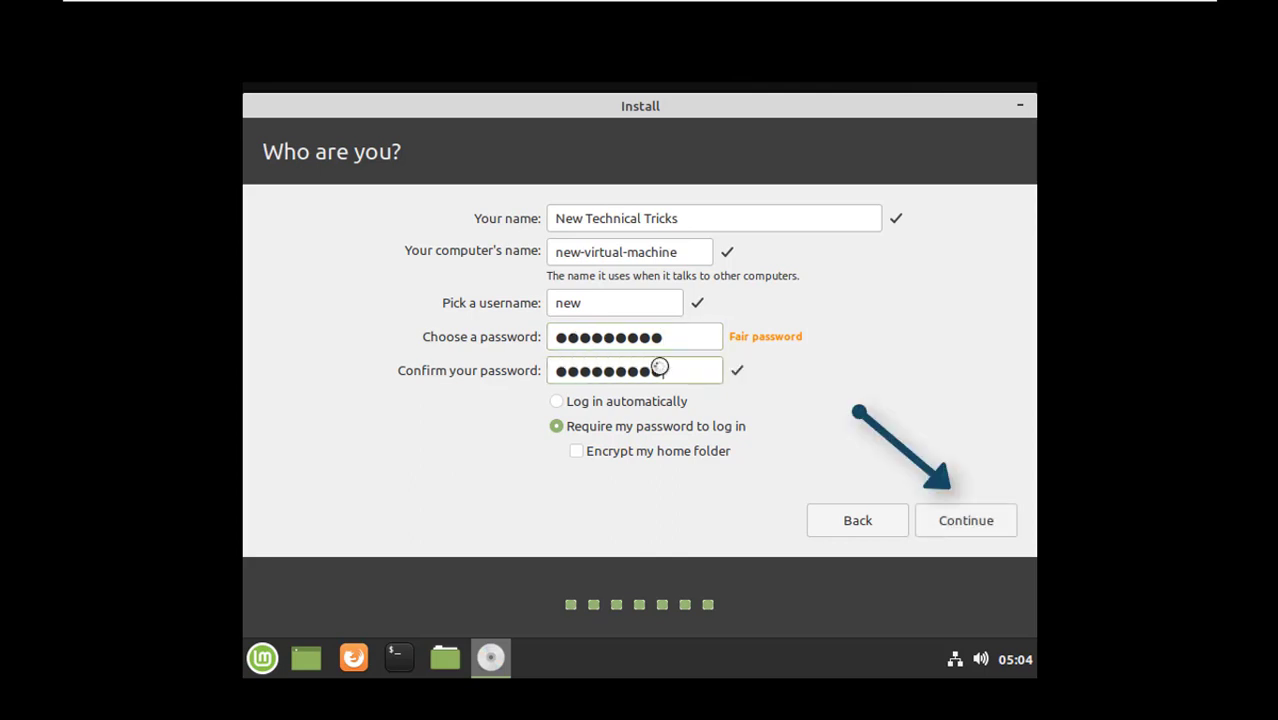
click(990, 521)
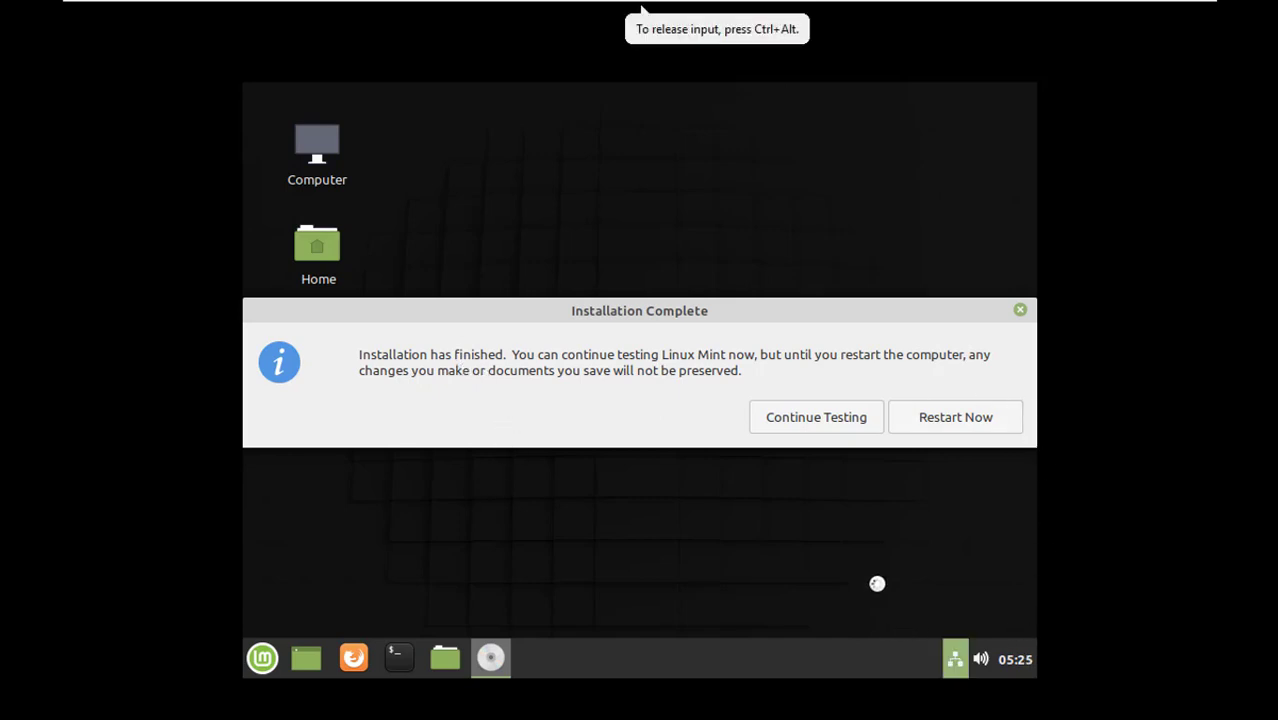
- Restart the virtual machine after the installation, return it to full screen, and confirm removal of the installation medium
click(952, 417)
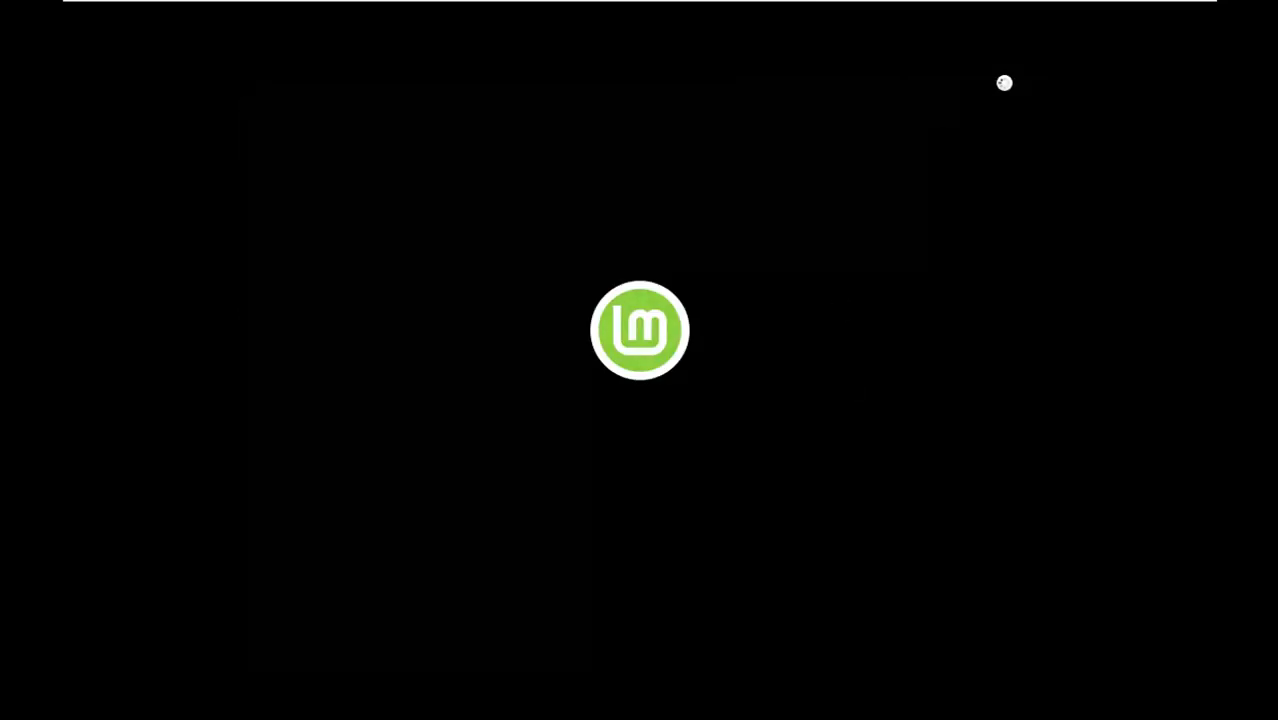
key(ctrl+alt+Return)
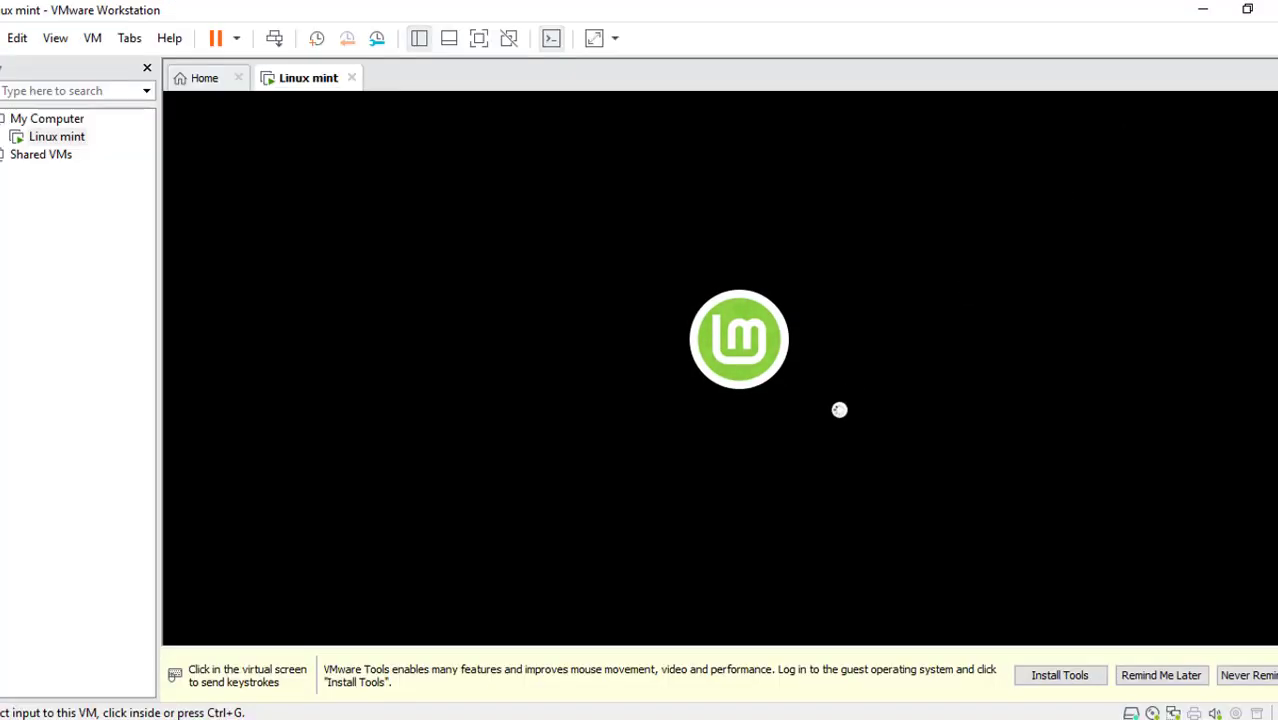
click(479, 38)
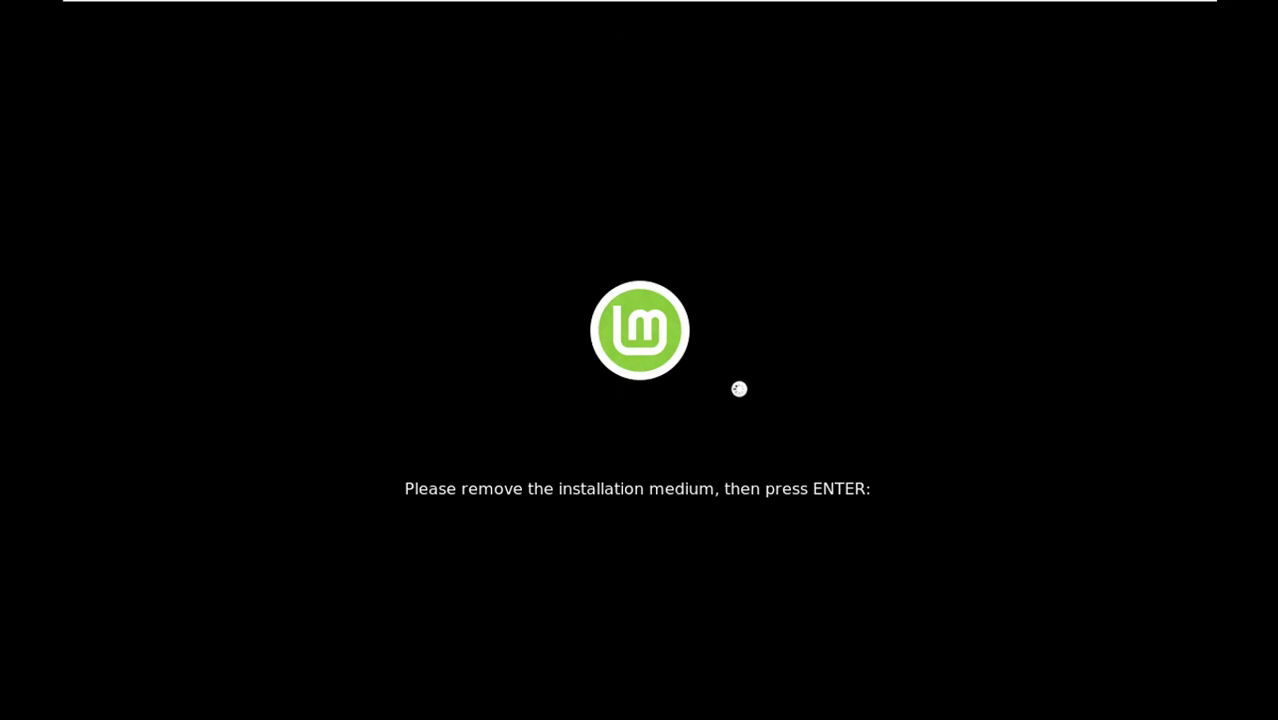
key(Return)
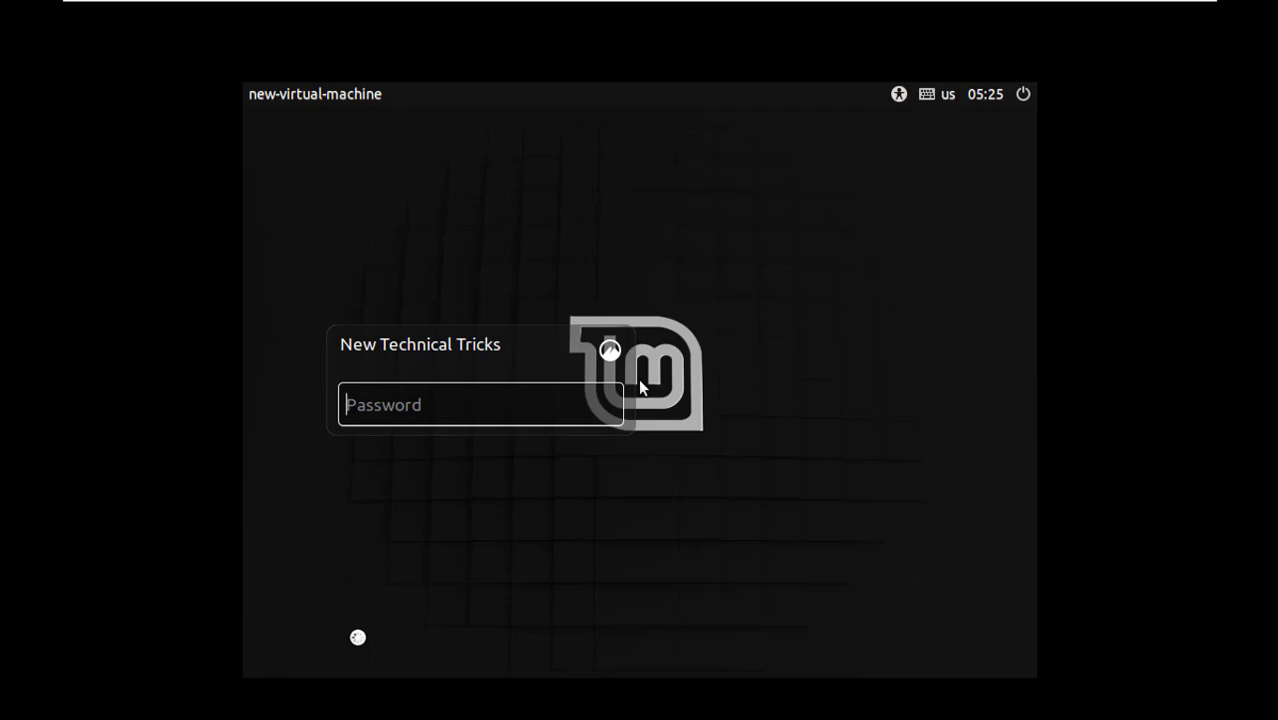
- Log in to the newly installed Linux Mint system with the account password
text(•••••)
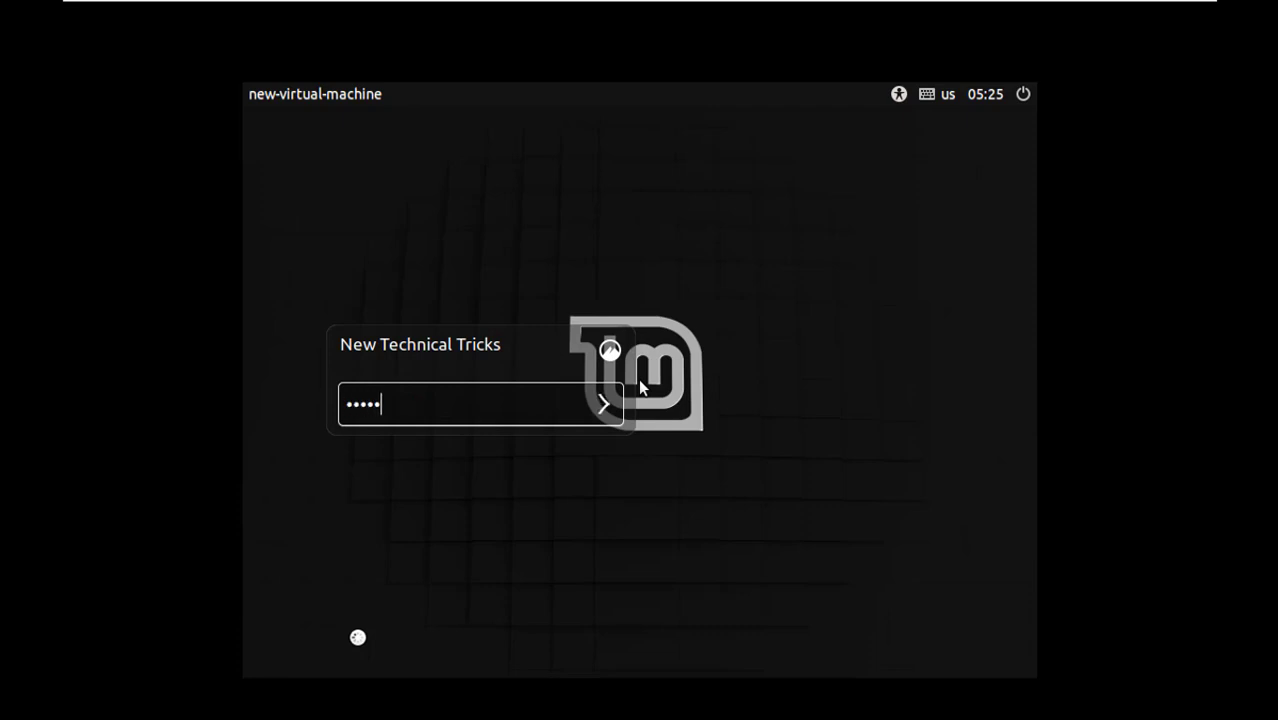
text(••••)
key(Return)
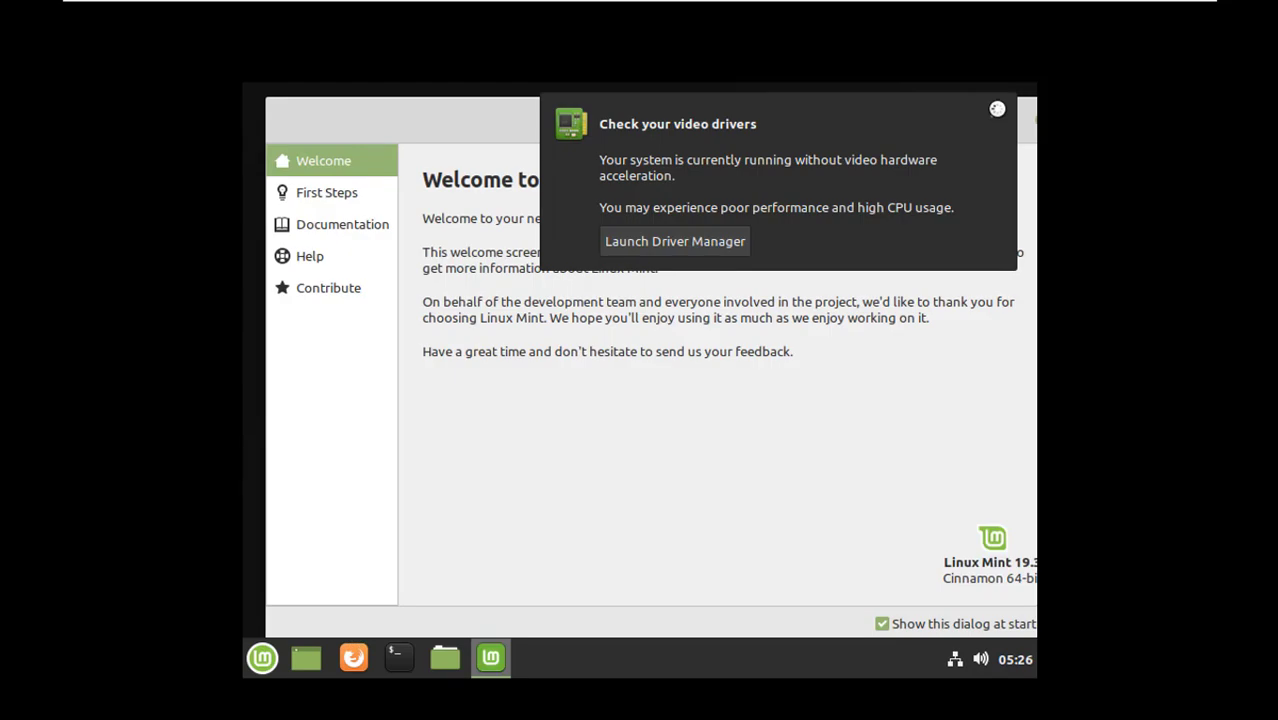
click(997, 108)
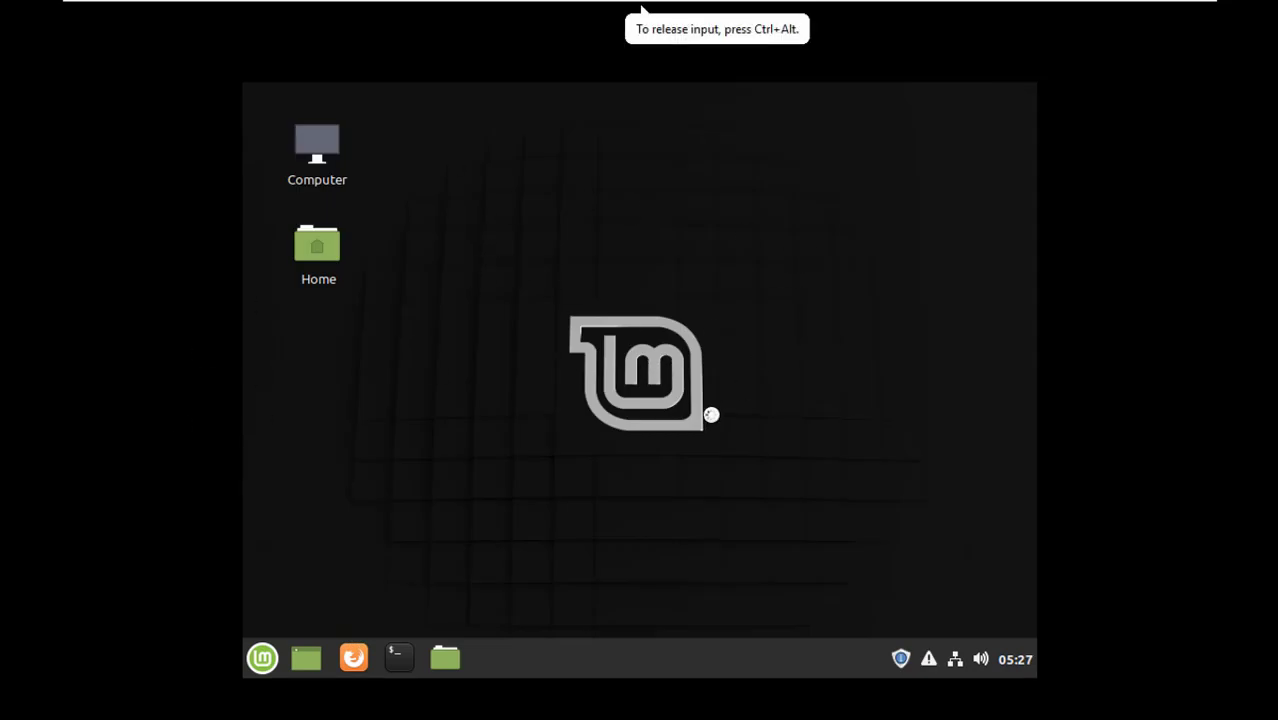
drag(451, 191, 954, 557)
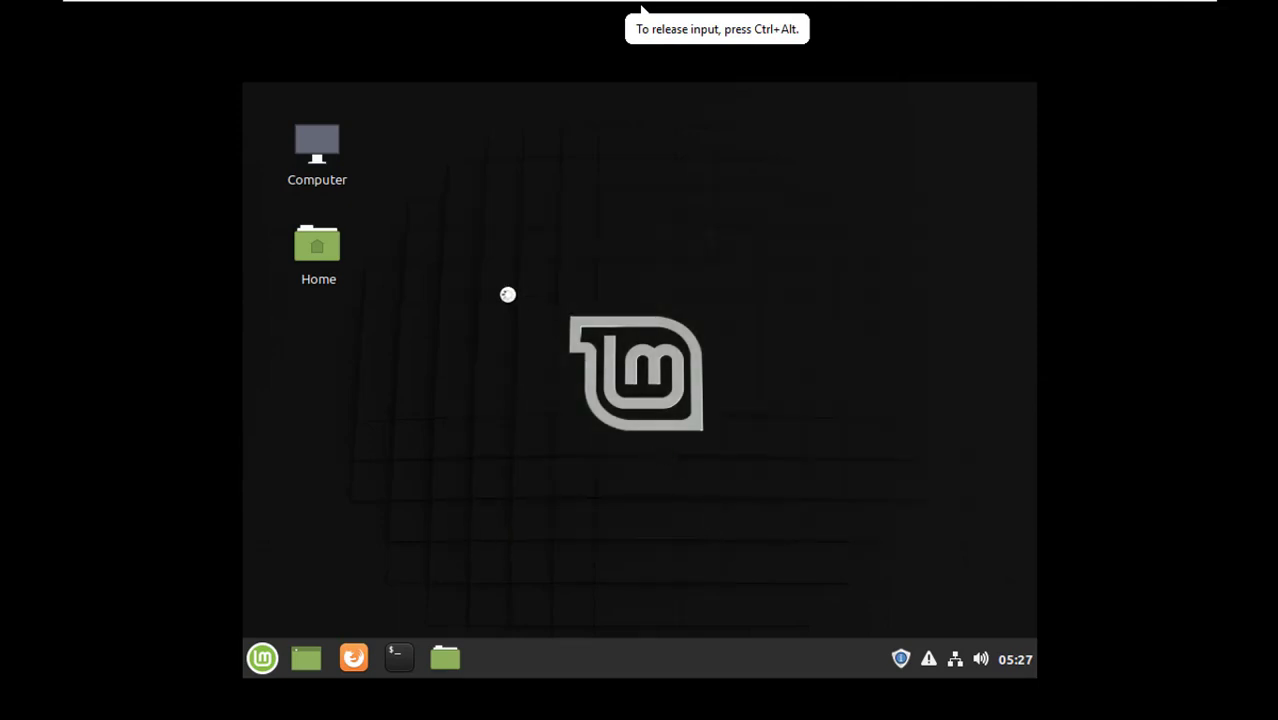